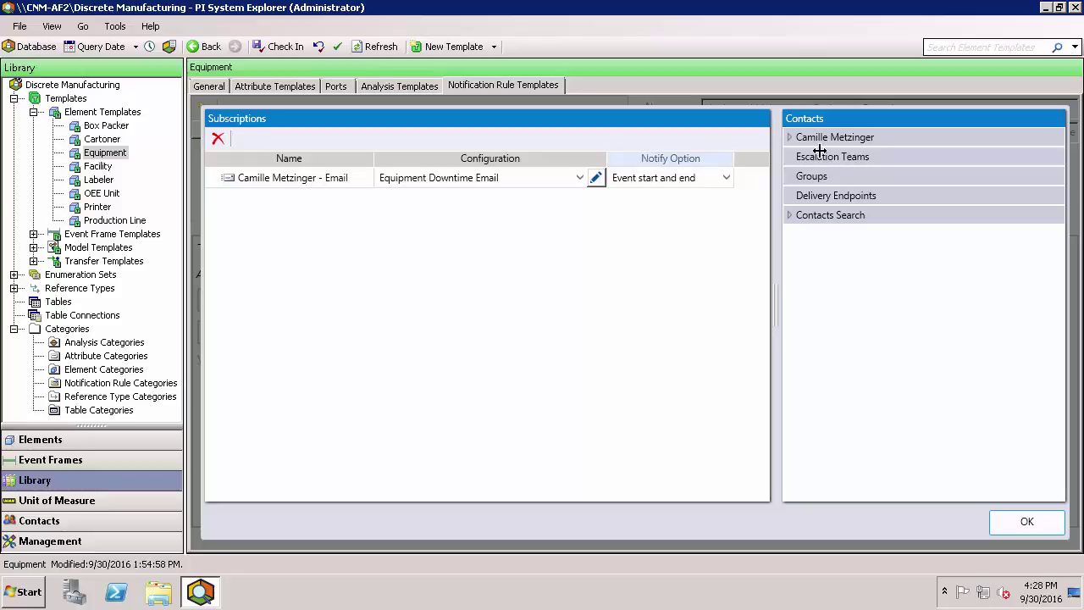
left_click(790, 139)
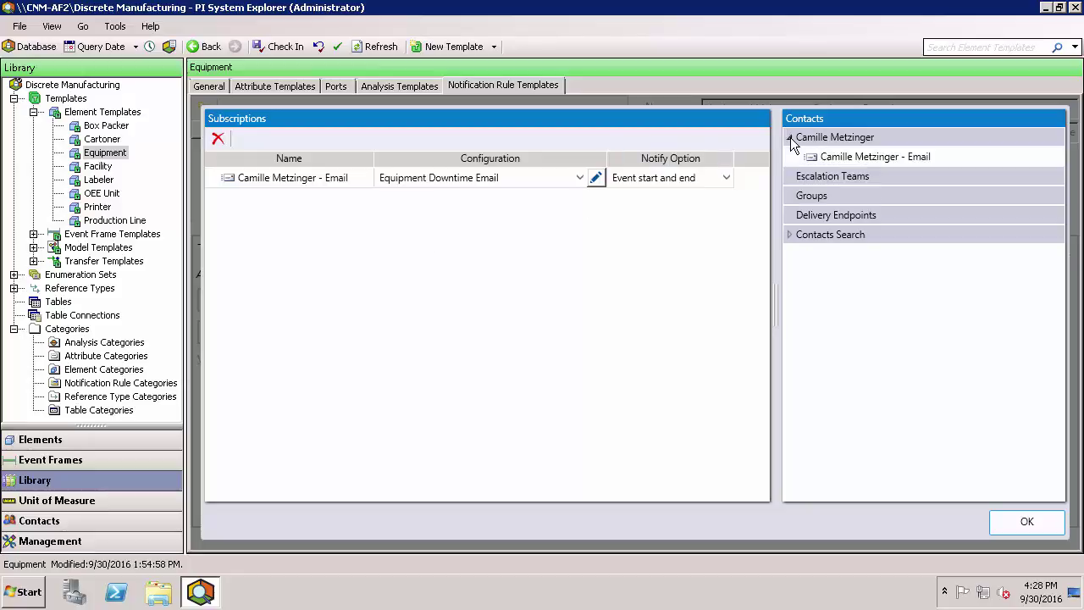
left_click(876, 167)
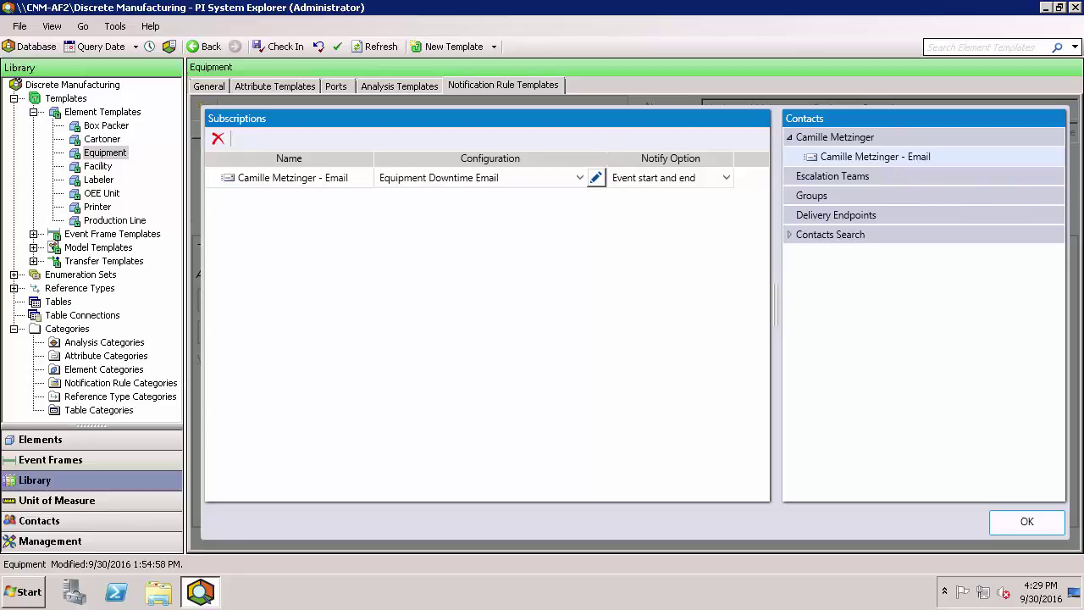
left_click(790, 237)
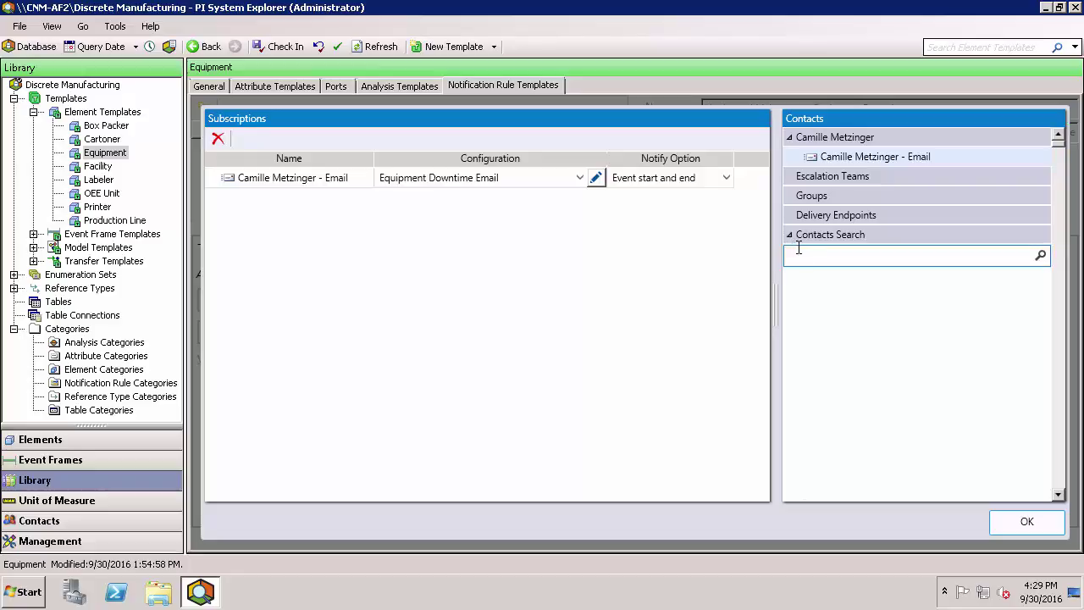
type("Kers")
type("ey")
type(" H*")
key("Return")
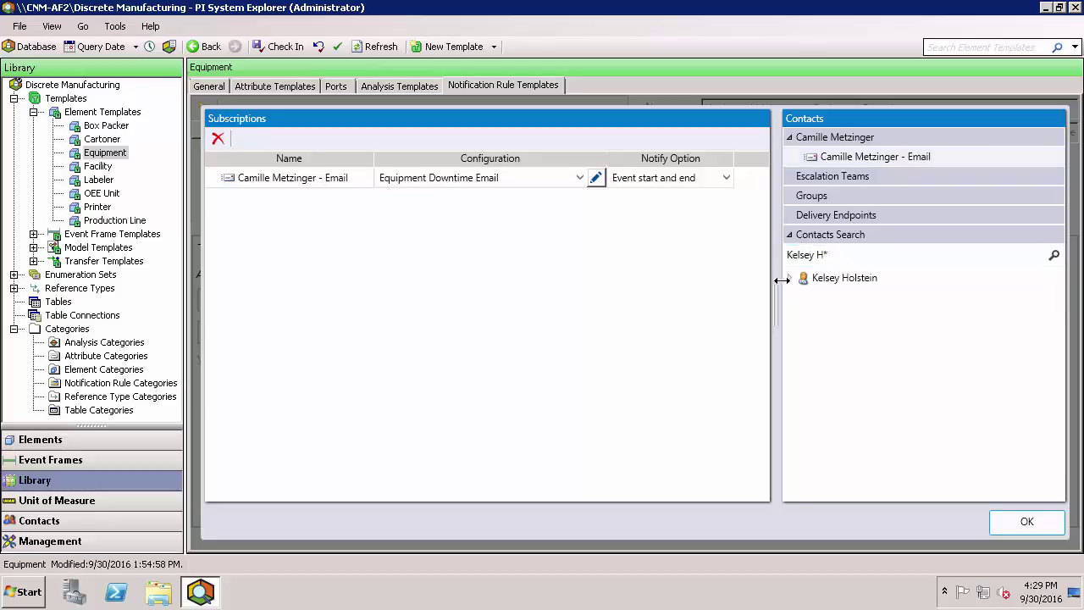
left_click(788, 278)
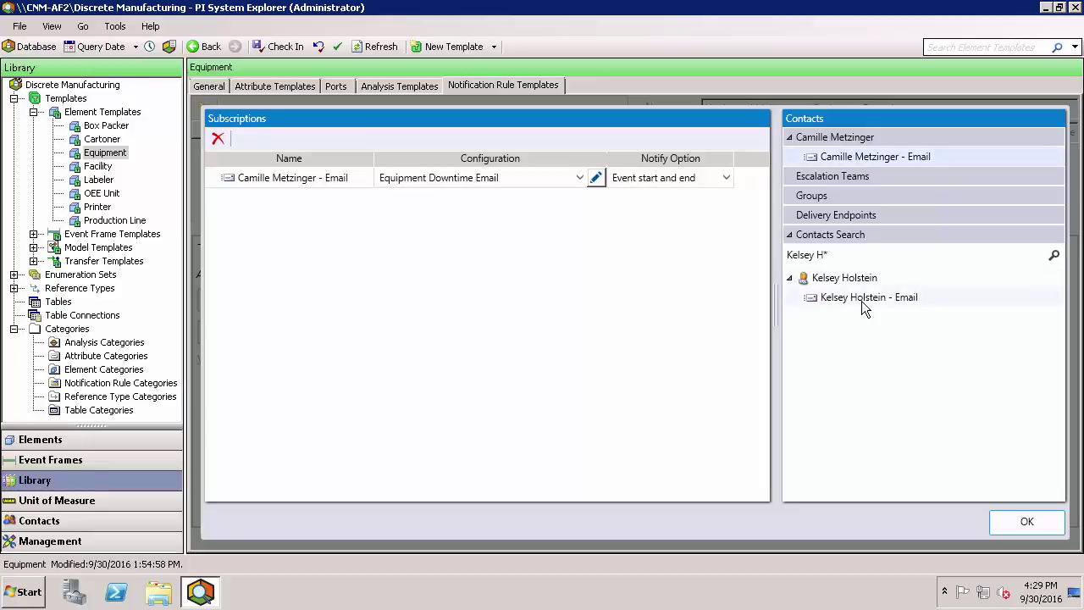
left_click_drag(861, 298, 666, 293)
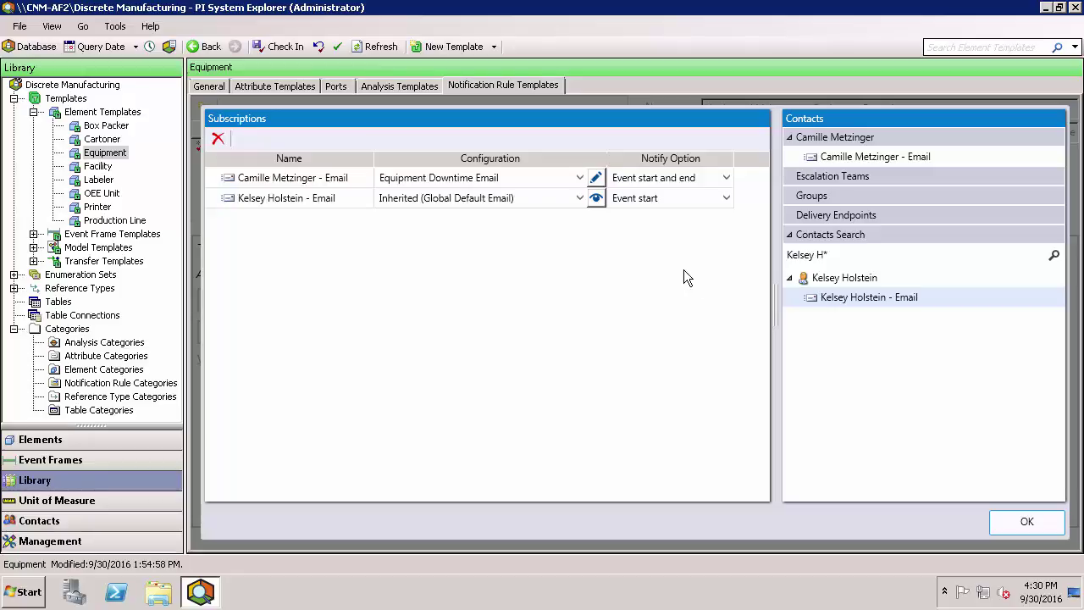
left_click_drag(785, 168, 885, 225)
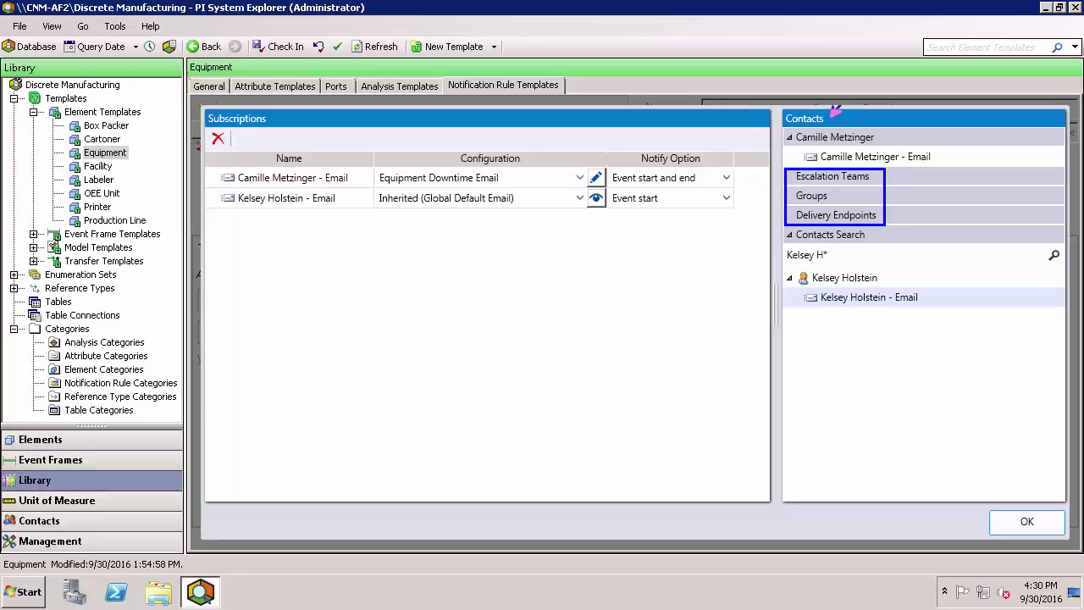
left_click_drag(831, 117, 861, 93)
left_click_drag(73, 518, 111, 506)
key("Escape")
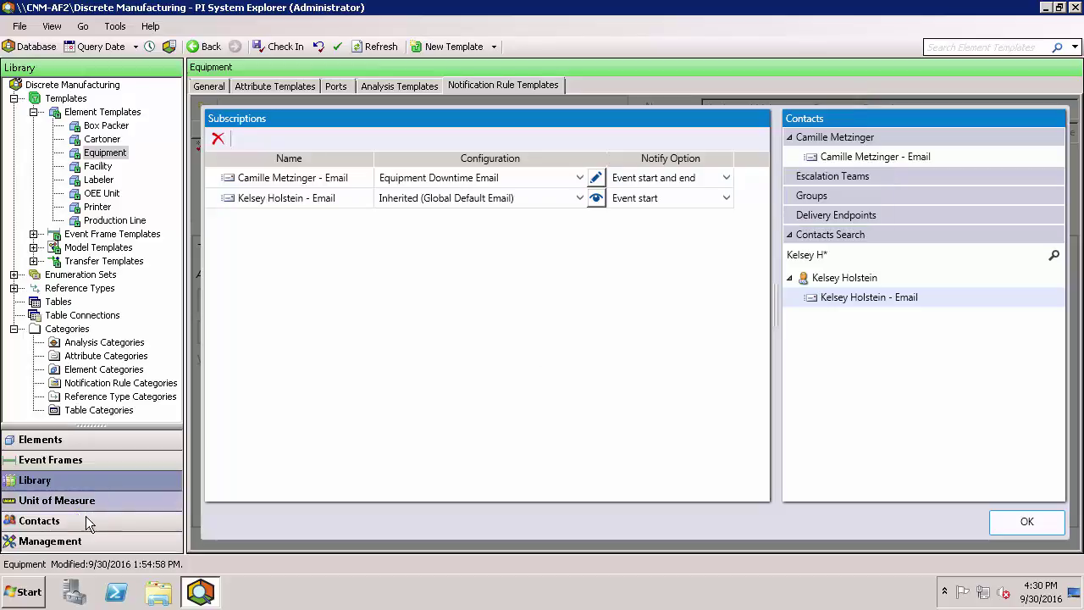
left_click(73, 524)
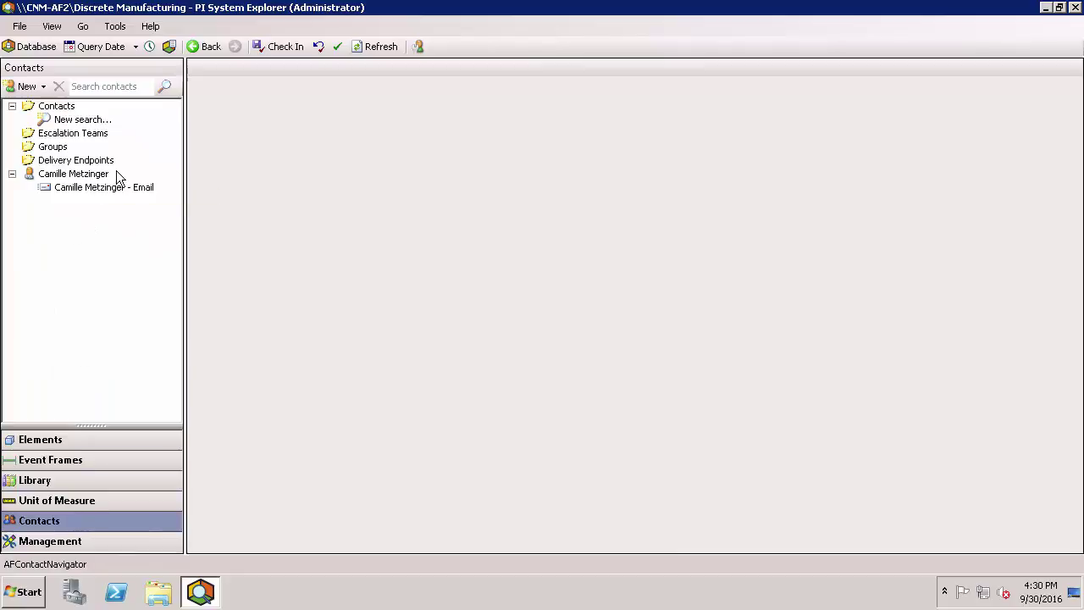
key("ctrl+2")
left_click_drag(116, 173, 167, 171)
mouse_move(167, 178)
left_mouse_down()
mouse_move(108, 196)
mouse_move(33, 196)
left_mouse_up()
left_click(102, 178)
right_click(102, 178)
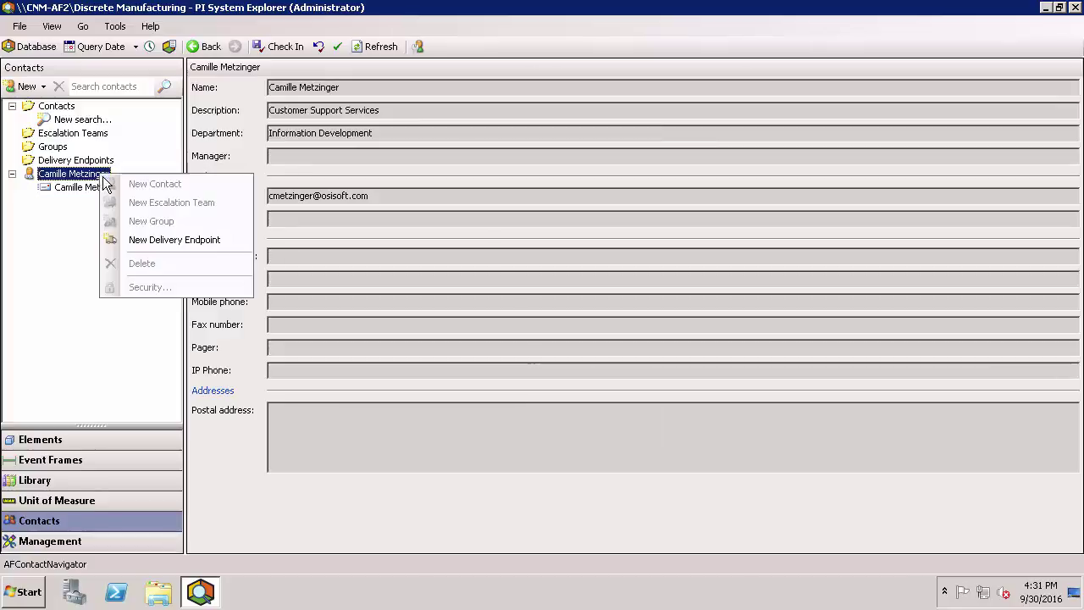
left_click(160, 237)
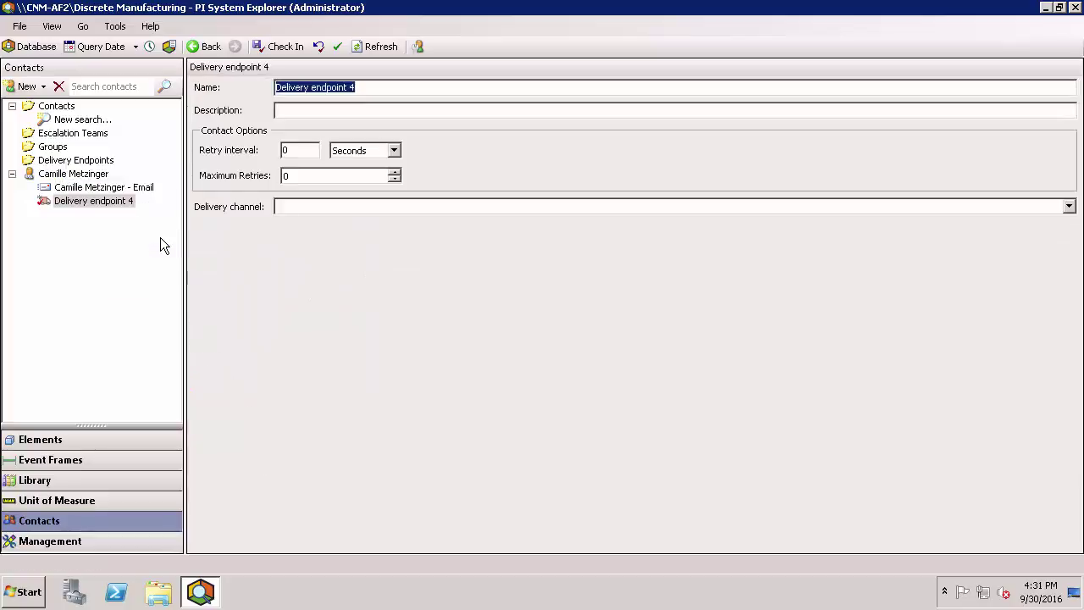
left_click(1064, 208)
left_click(1061, 233)
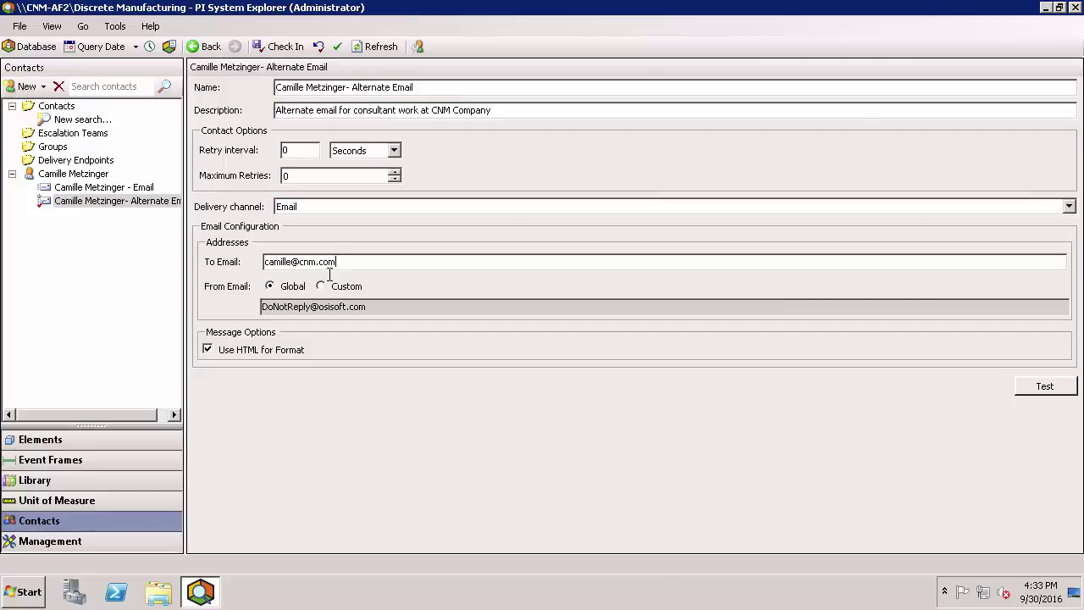
left_click(280, 49)
left_click(704, 415)
left_click(153, 187)
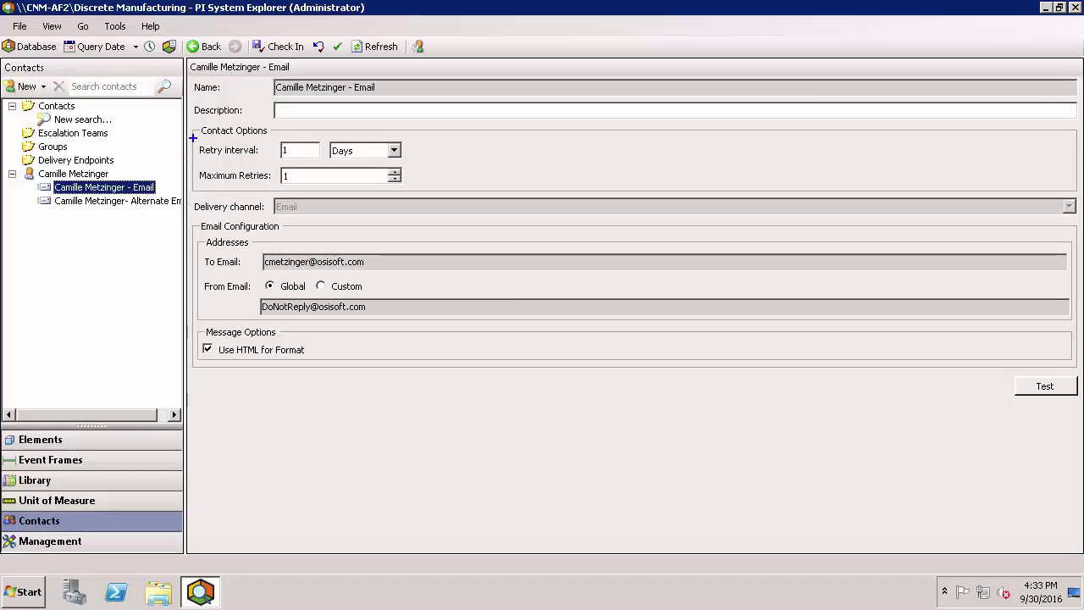
left_click_drag(193, 138, 411, 187)
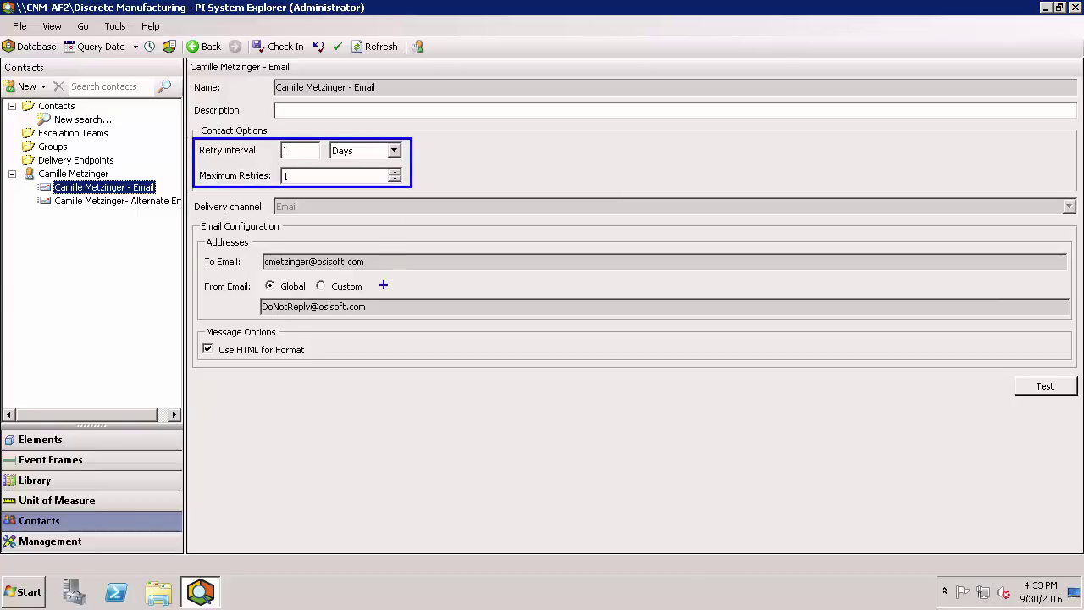
left_click_drag(434, 286, 381, 289)
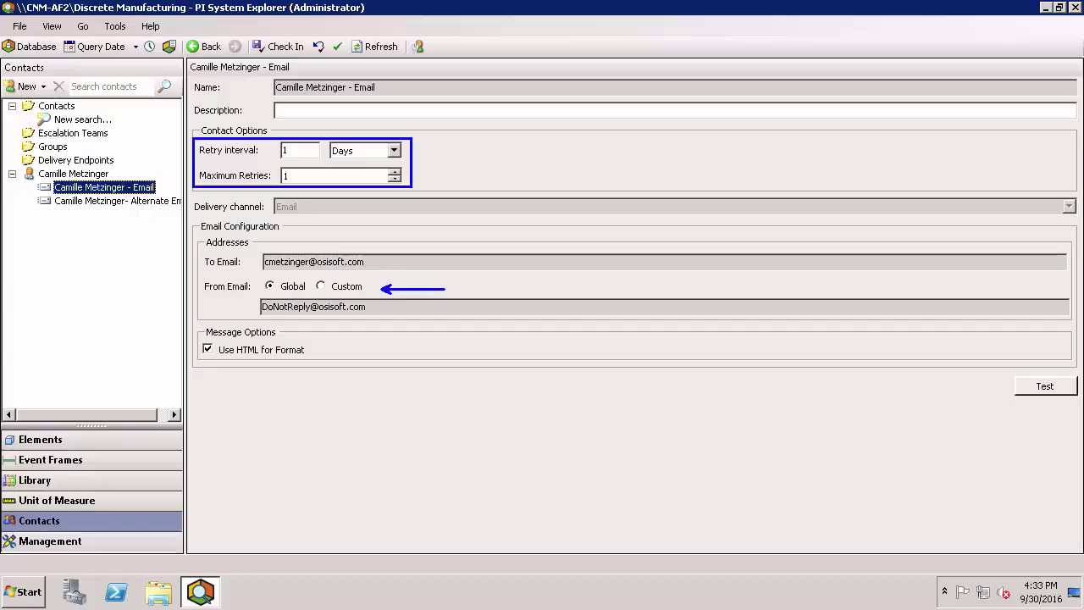
left_click_drag(312, 352, 355, 387)
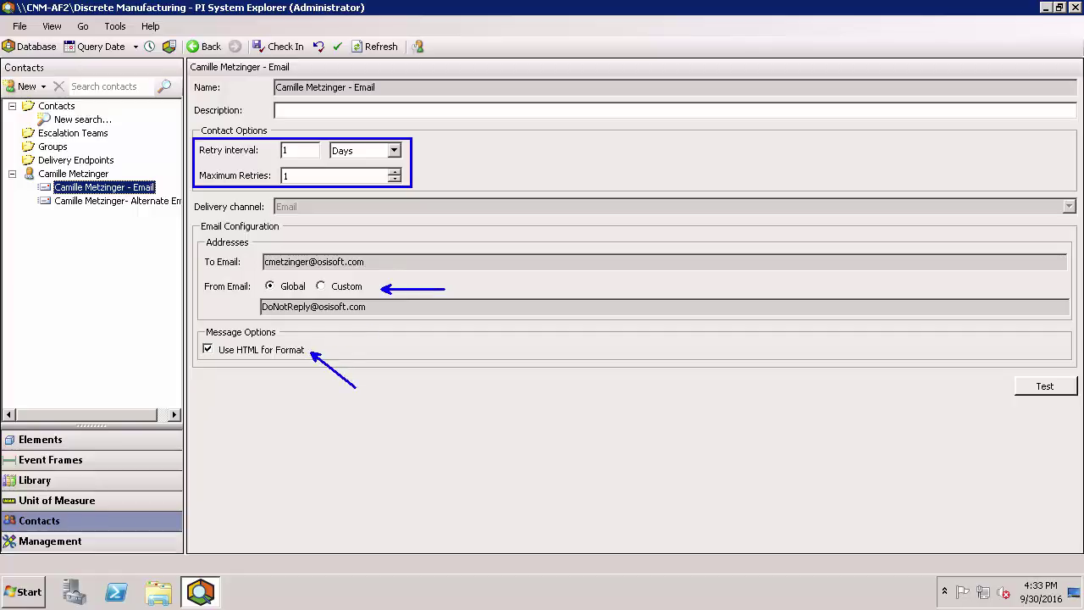
left_click(150, 202)
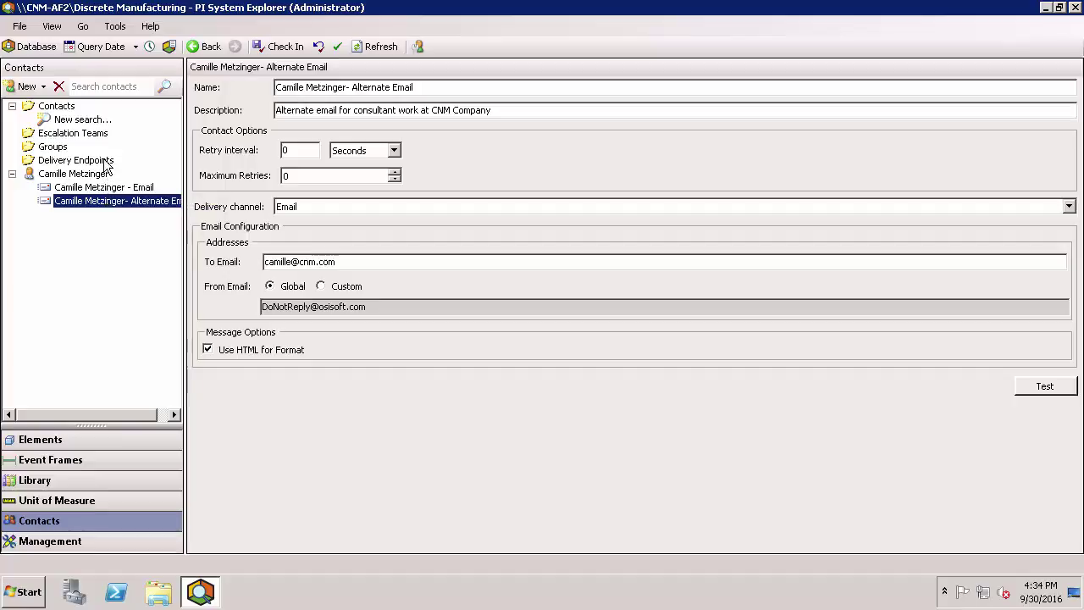
right_click(106, 166)
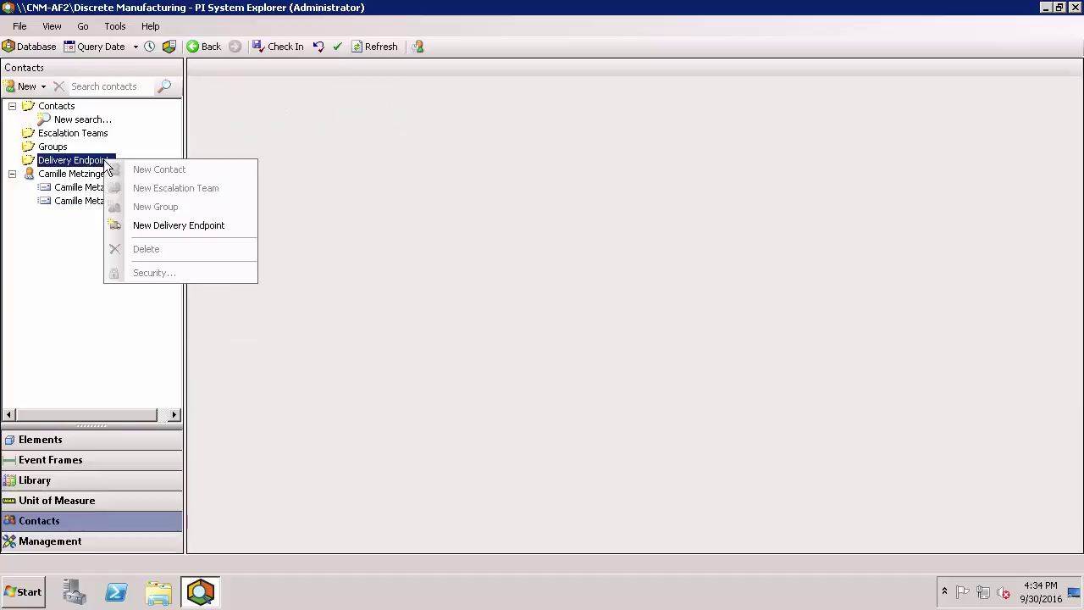
left_click(157, 232)
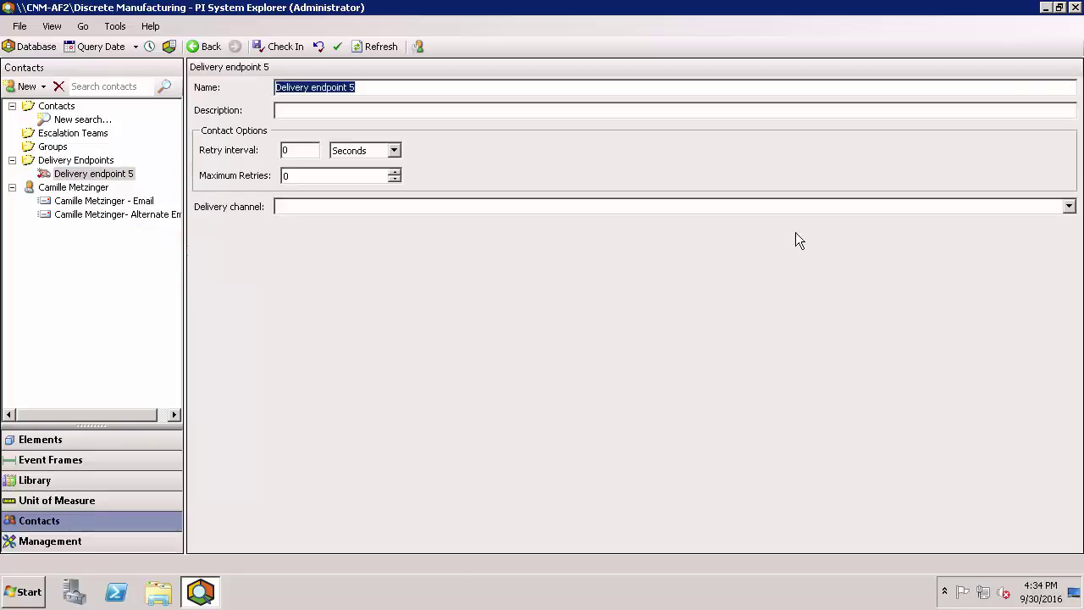
left_click(1068, 206)
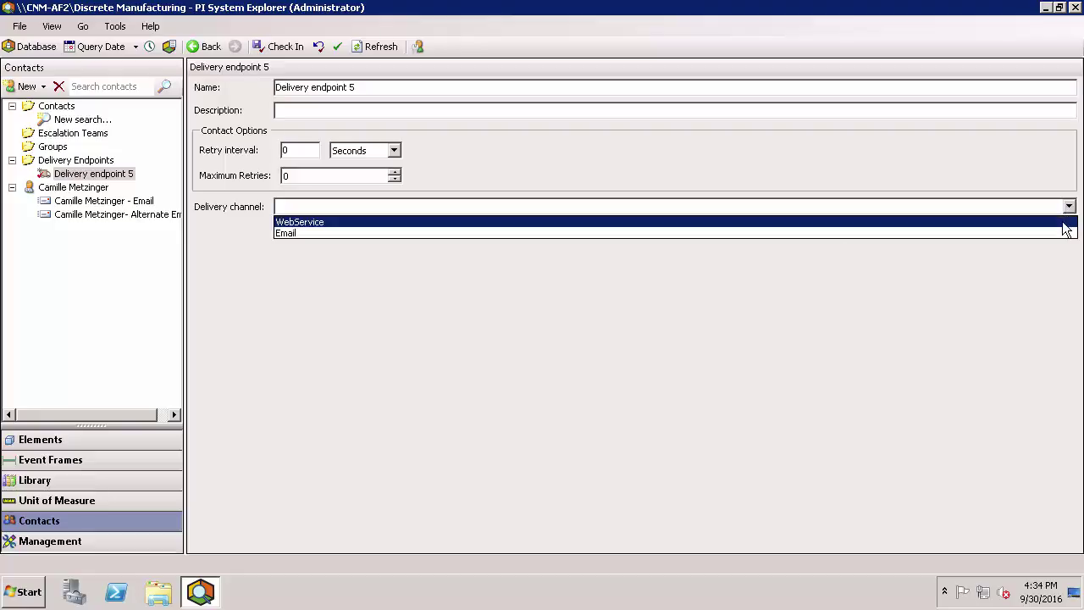
left_click(1066, 224)
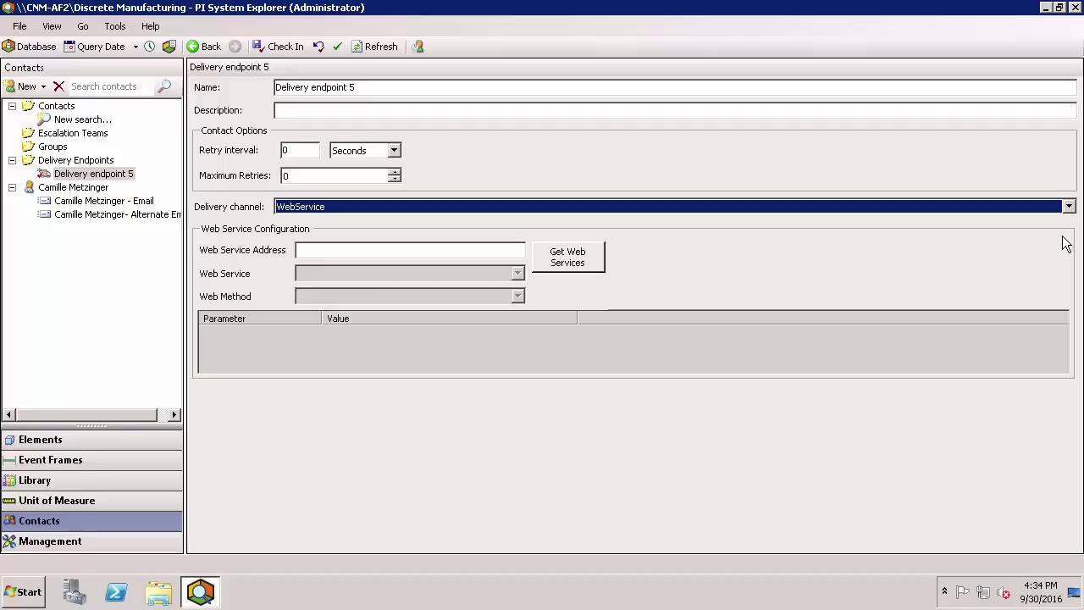
left_click(59, 87)
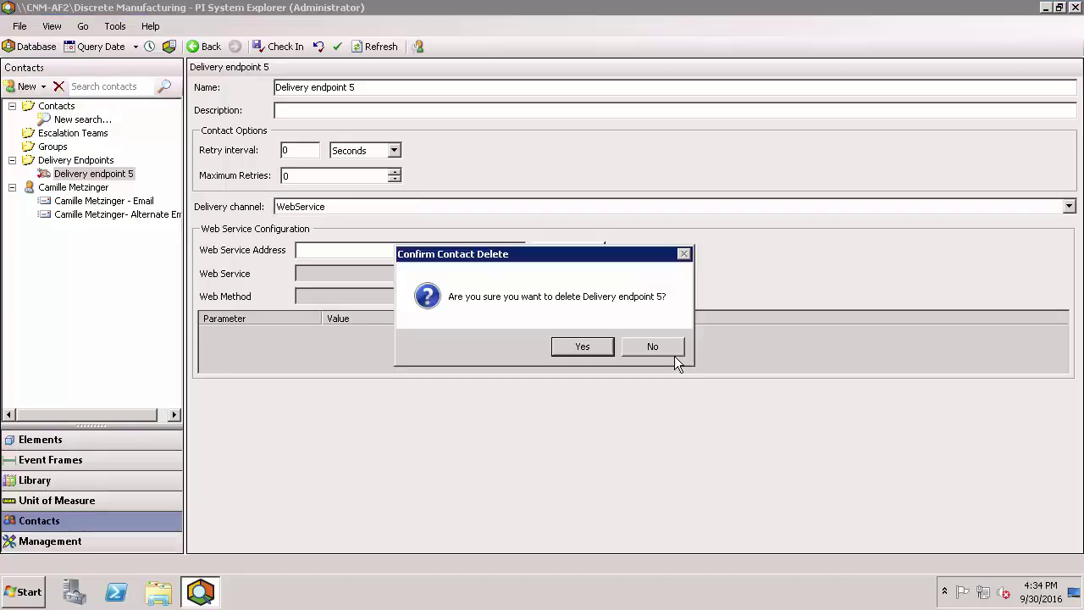
left_click(600, 347)
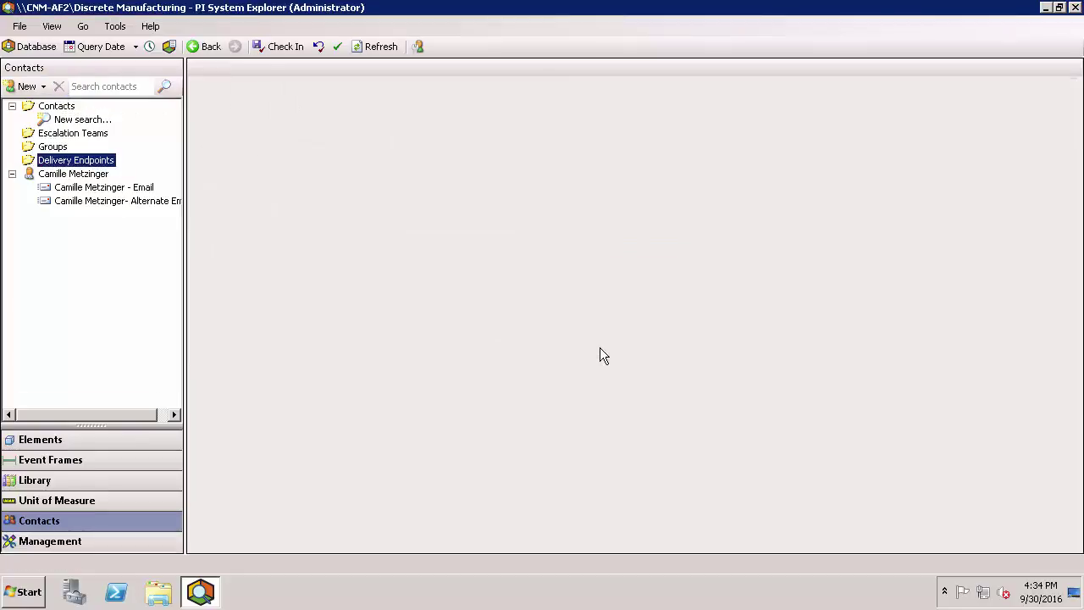
right_click(66, 108)
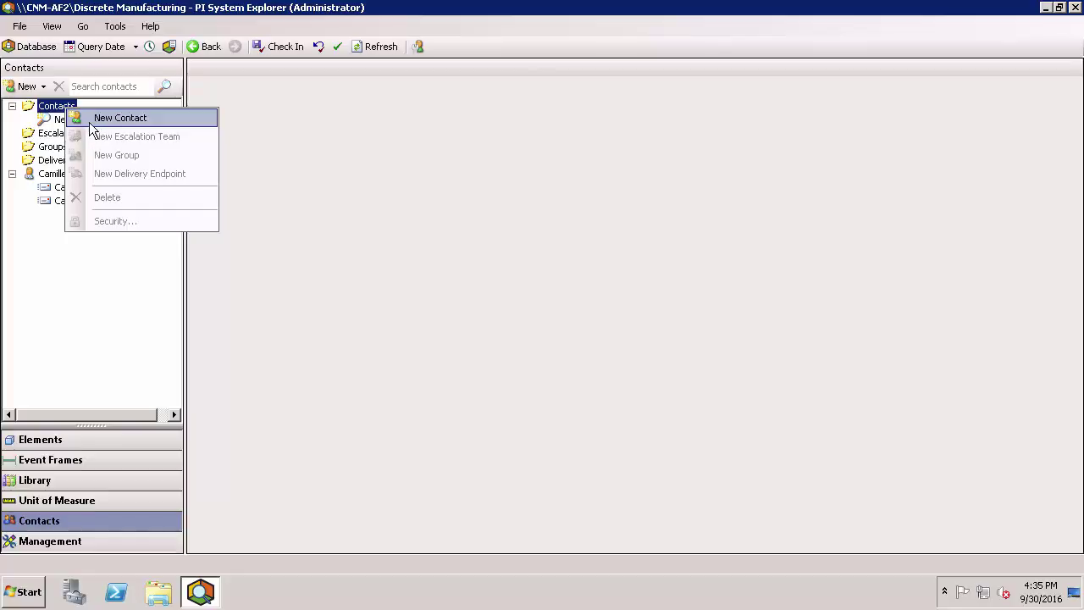
left_click(59, 148)
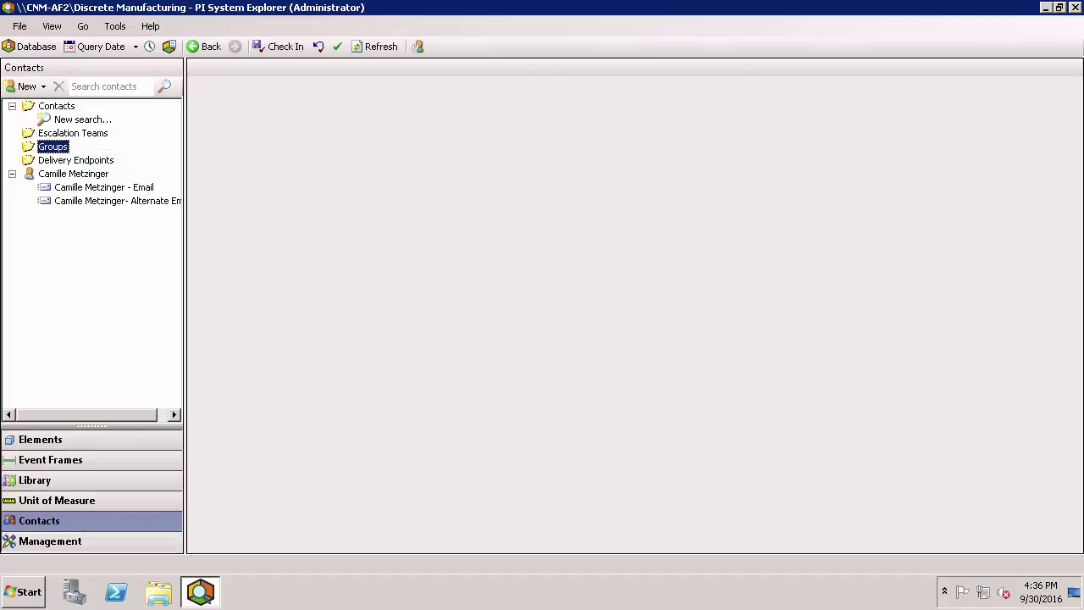
Create group 'Downtime Maintenance Response' for personnel coordinating response to maintenance downtime
right_click(54, 147)
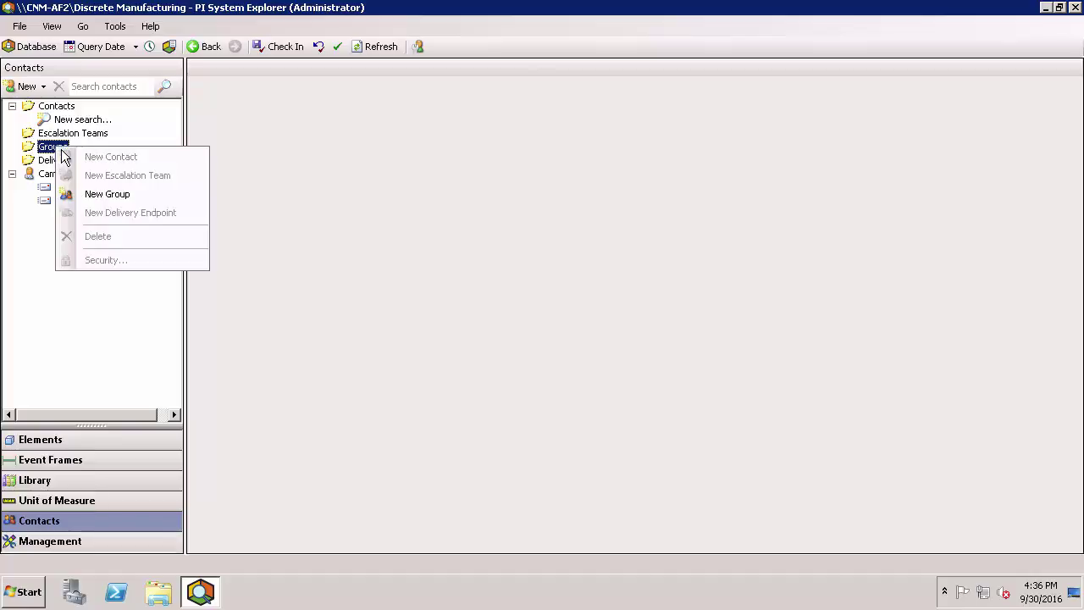
left_click(98, 196)
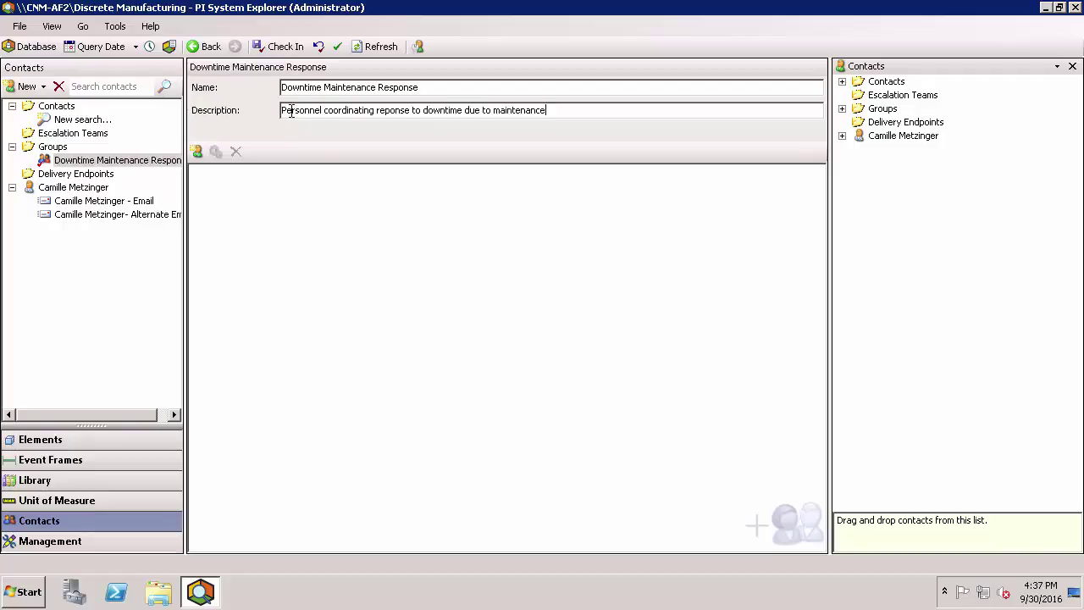
left_click(198, 152)
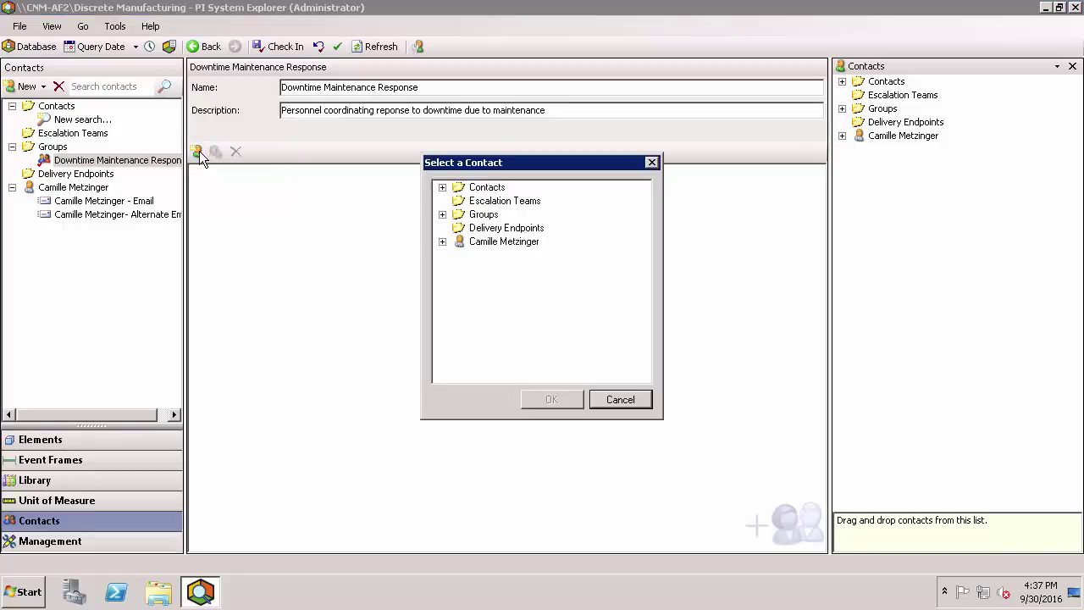
left_click(441, 243)
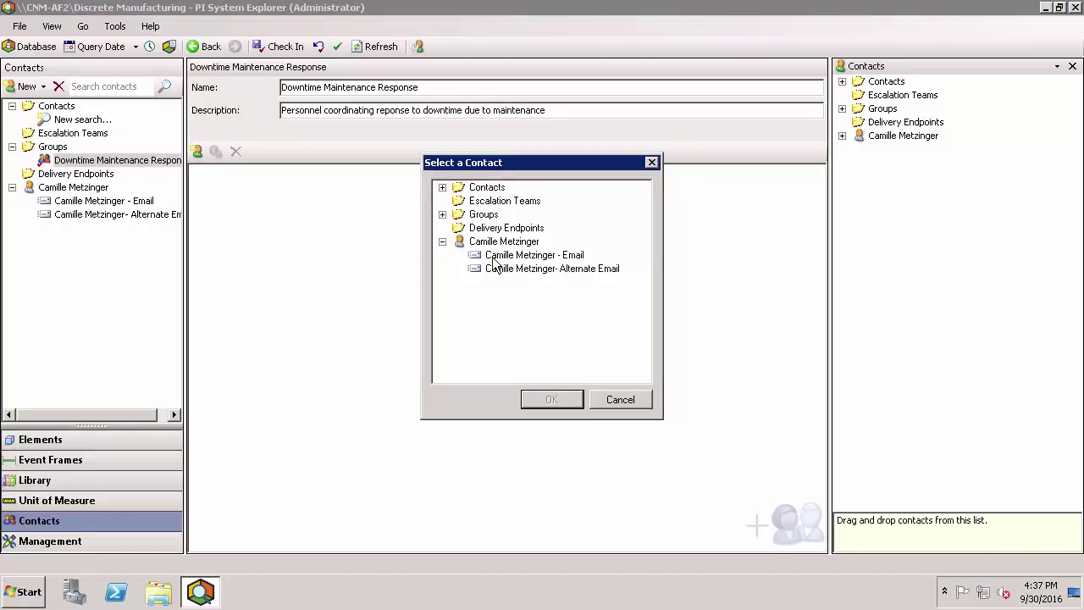
left_click(571, 258)
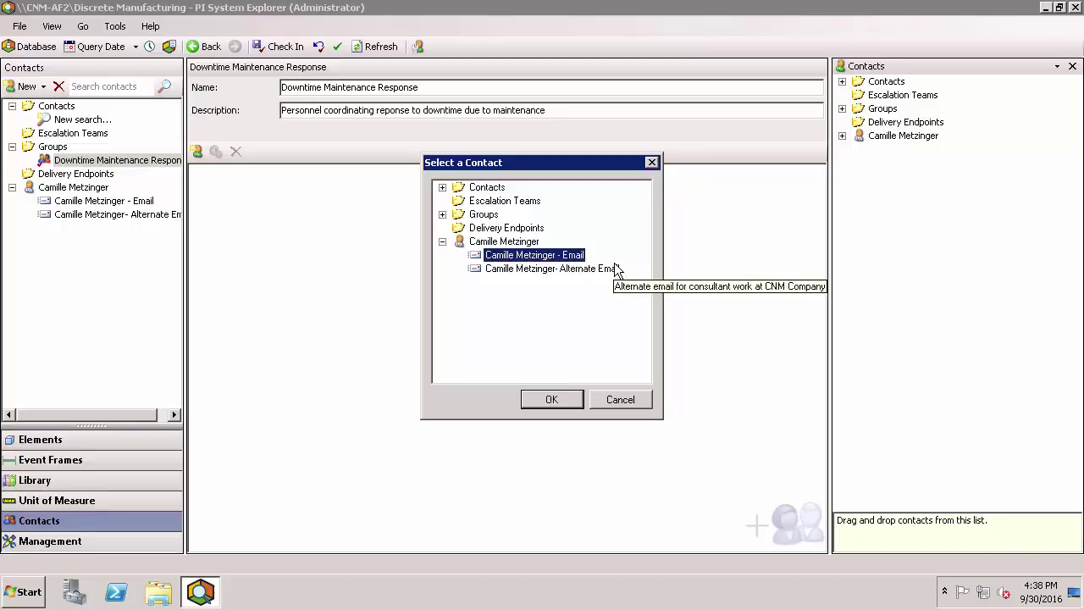
left_click(543, 404)
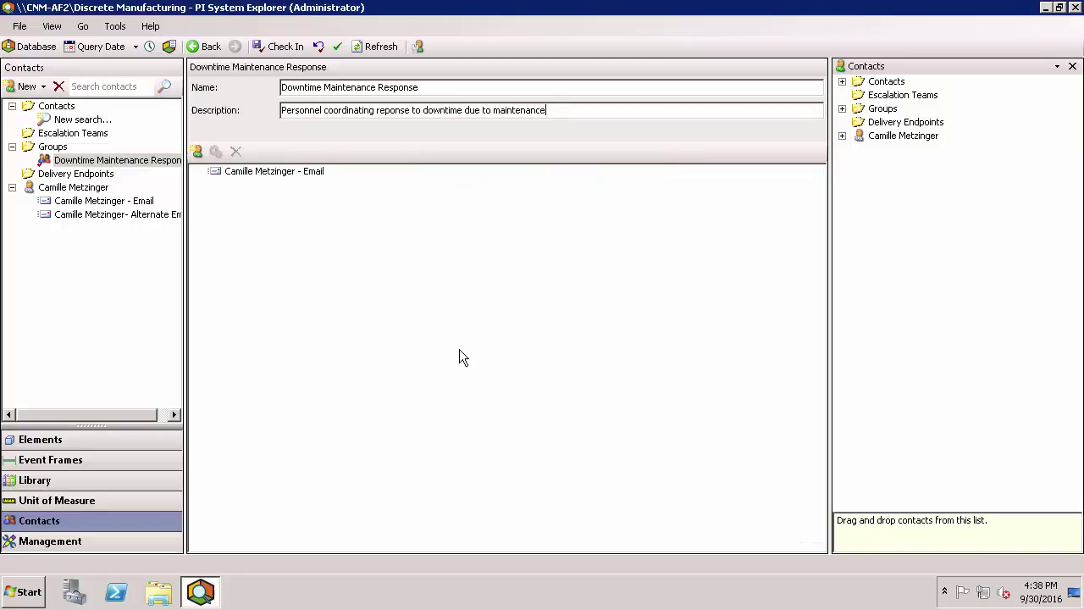
left_click(196, 150)
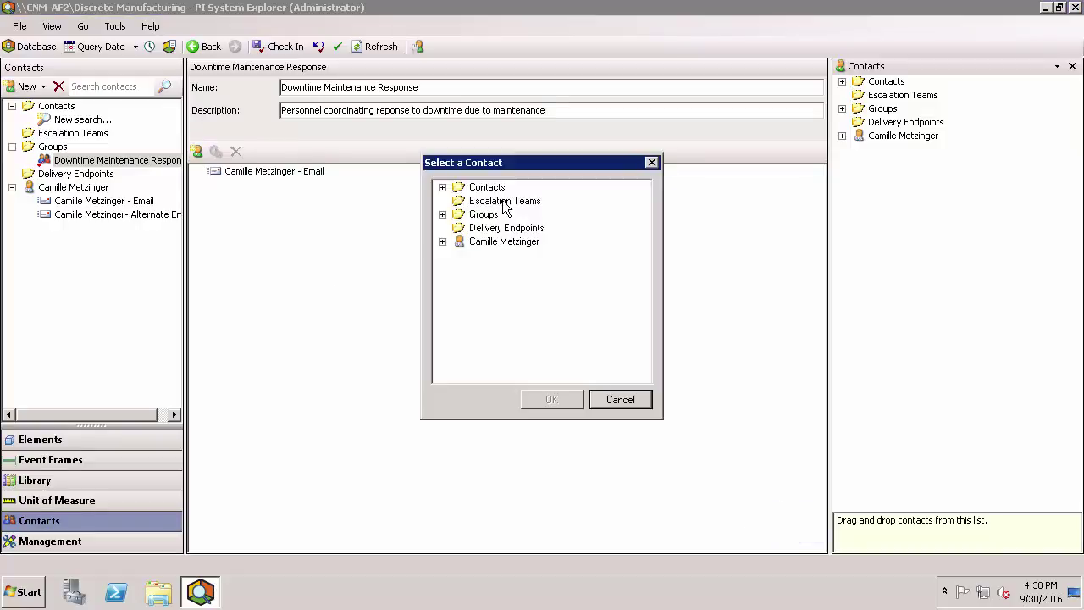
left_click(442, 187)
left_click(501, 202)
type("Kelsey H*")
key("Return")
left_click(474, 228)
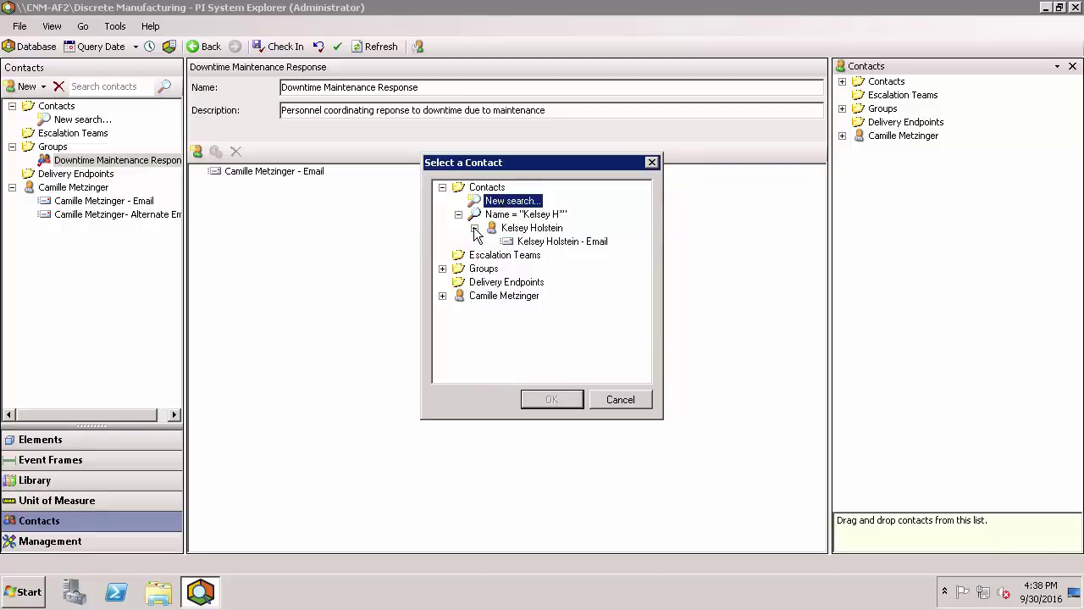
left_click(542, 243)
left_click(561, 398)
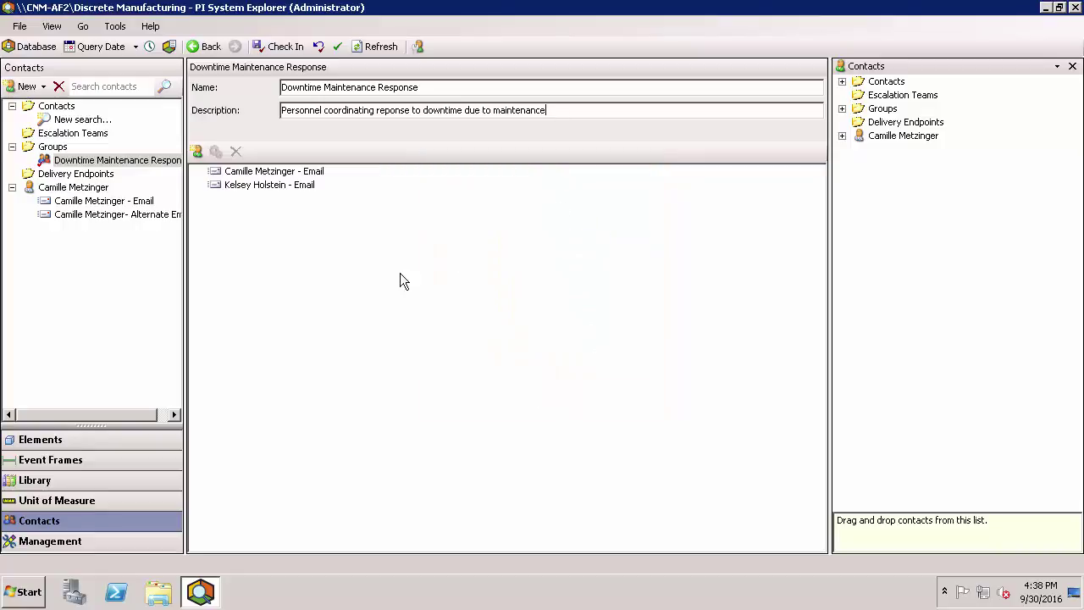
left_click(279, 47)
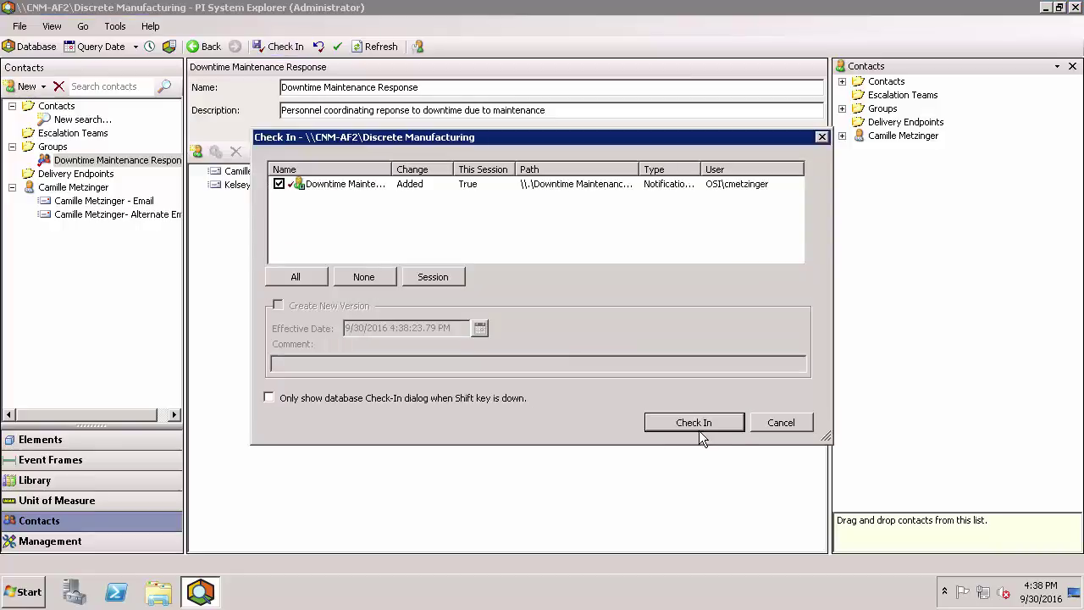
left_click(699, 425)
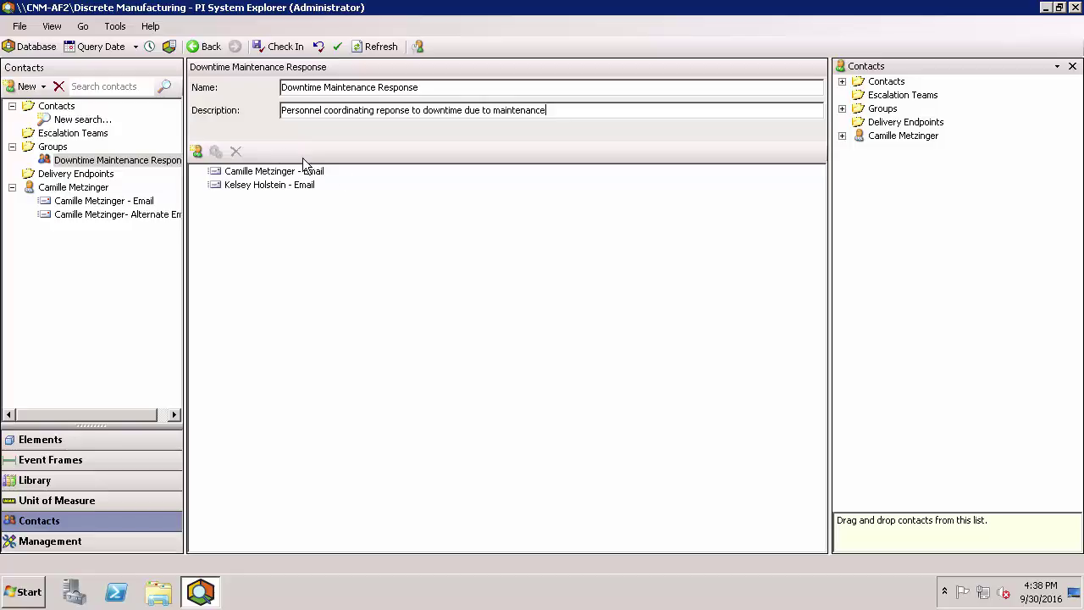
left_click(203, 155)
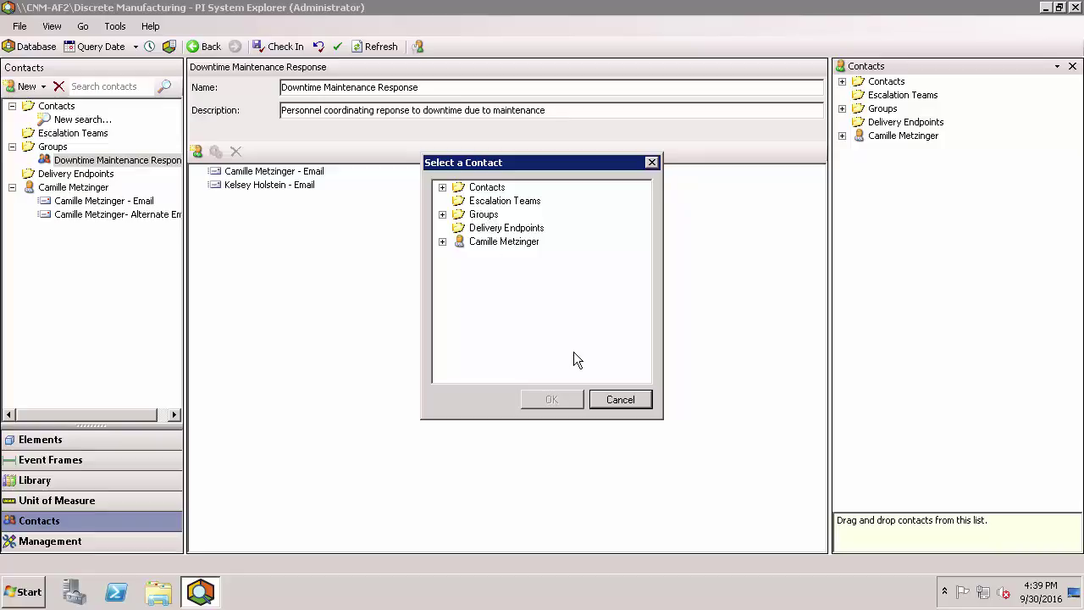
left_click(632, 404)
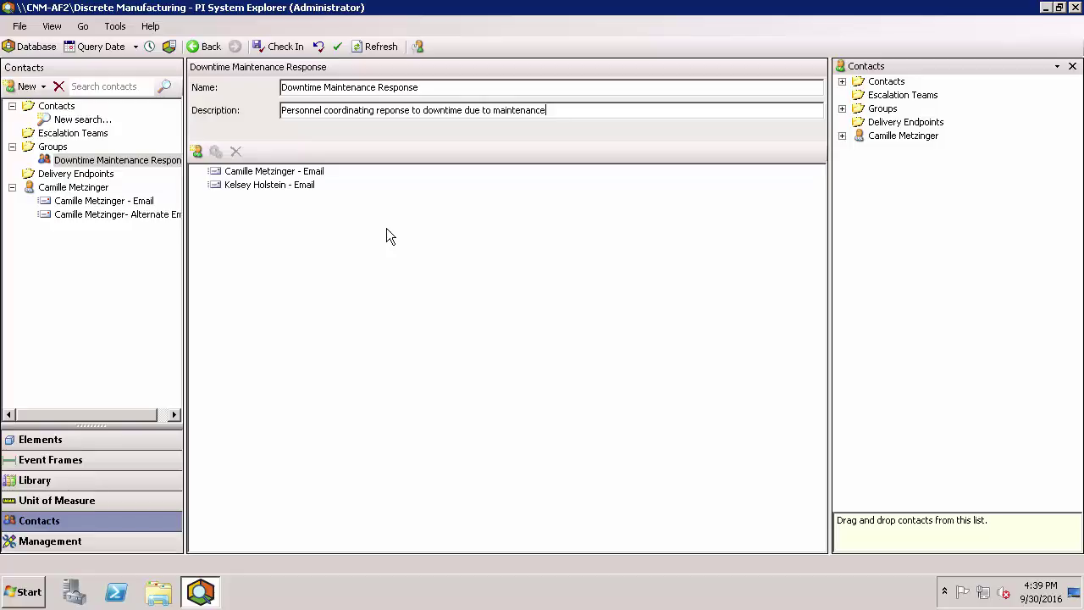
Create escalation team 'Downtime Maintenance Escalation Response', described as ordered respondents to downtime maintenance
right_click(78, 137)
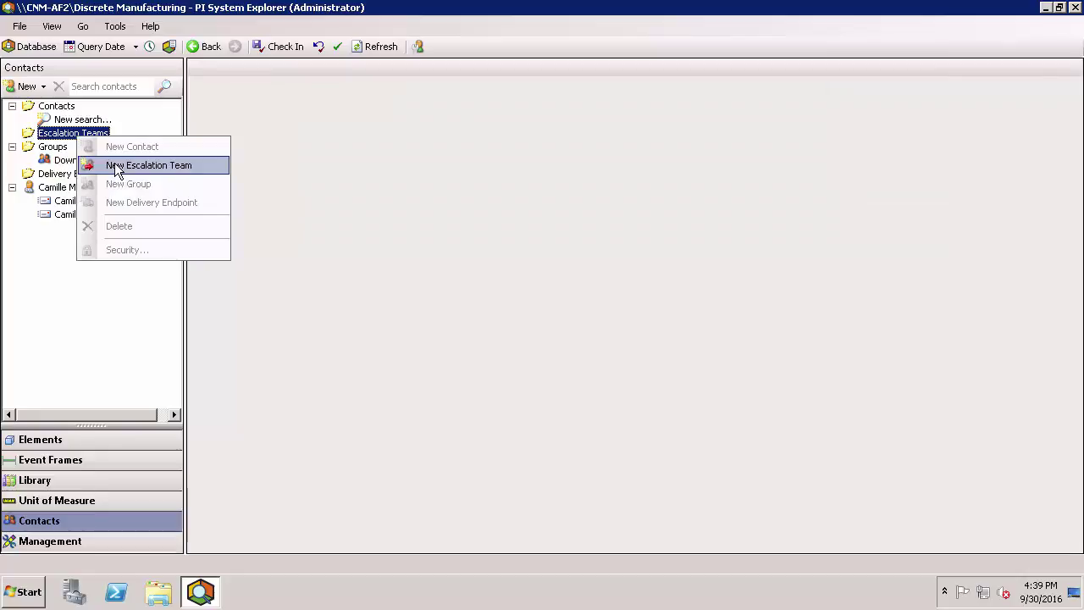
left_click(116, 166)
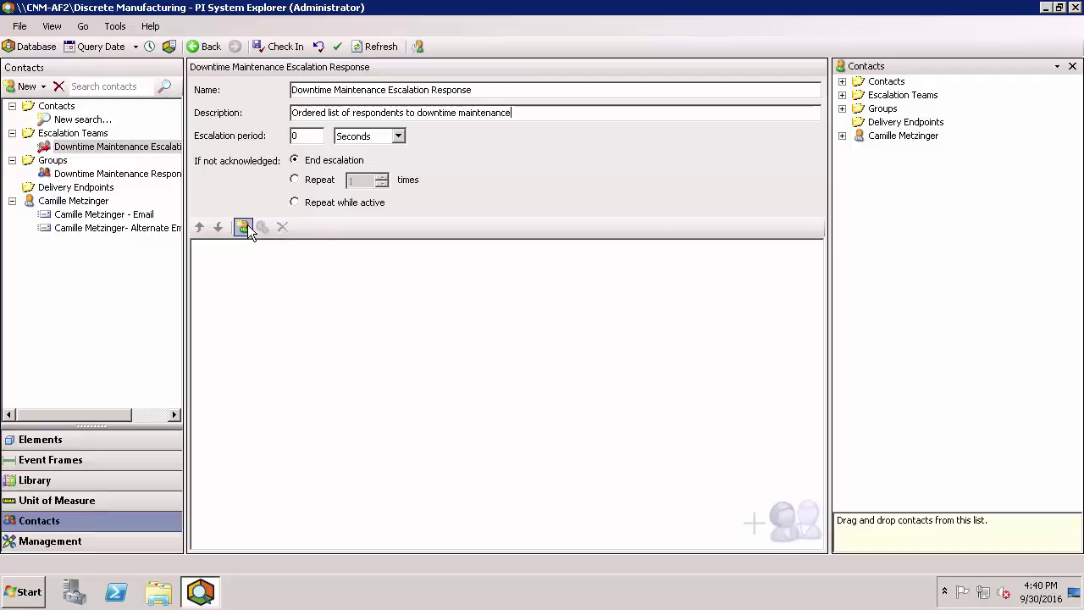
left_click(244, 228)
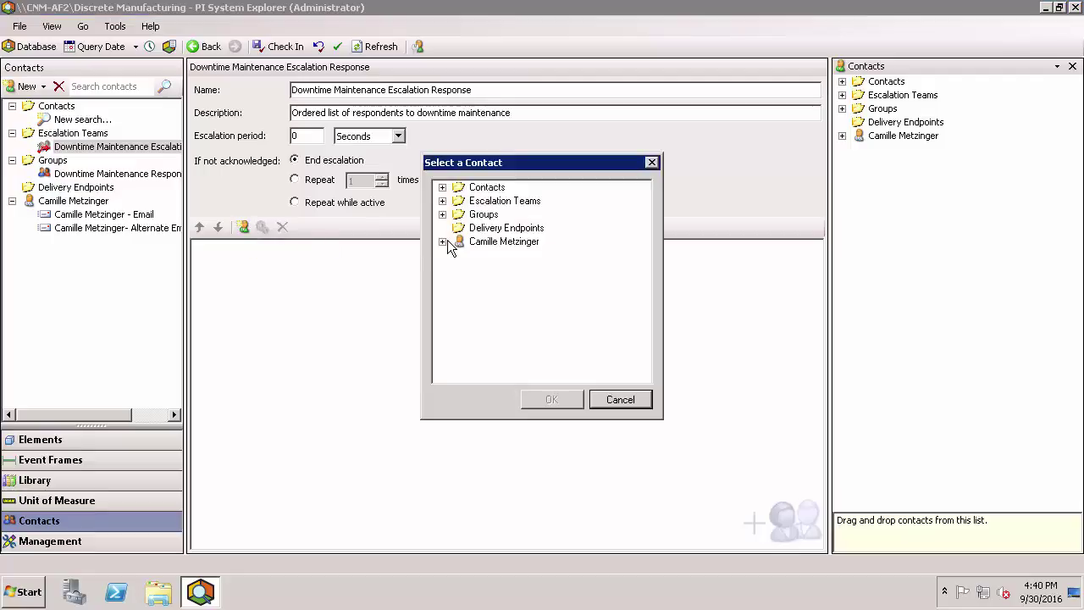
left_click(443, 241)
left_click(529, 255)
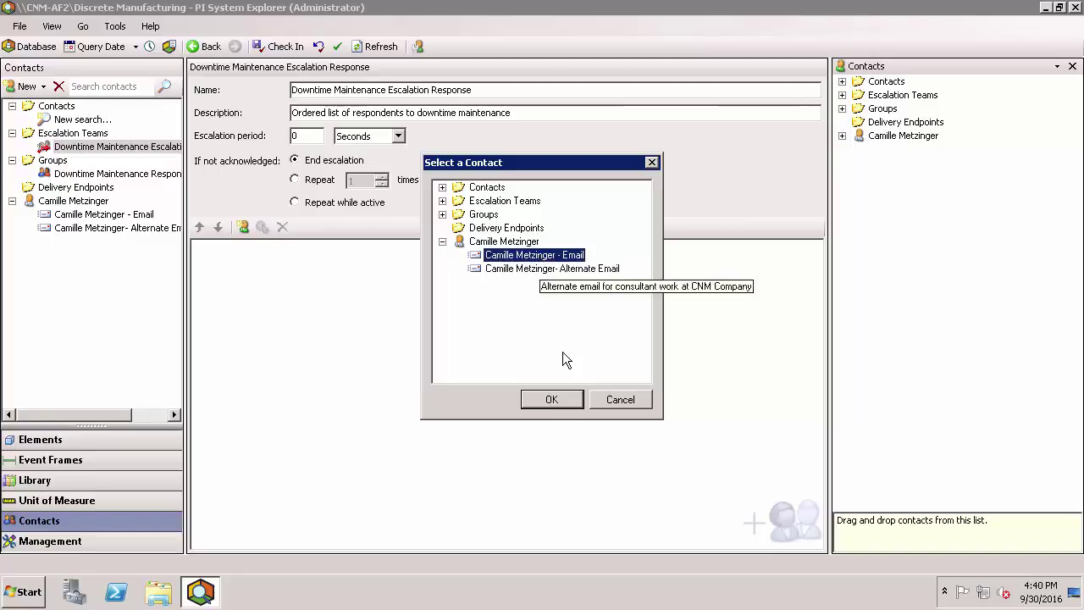
left_click(563, 399)
left_click(244, 229)
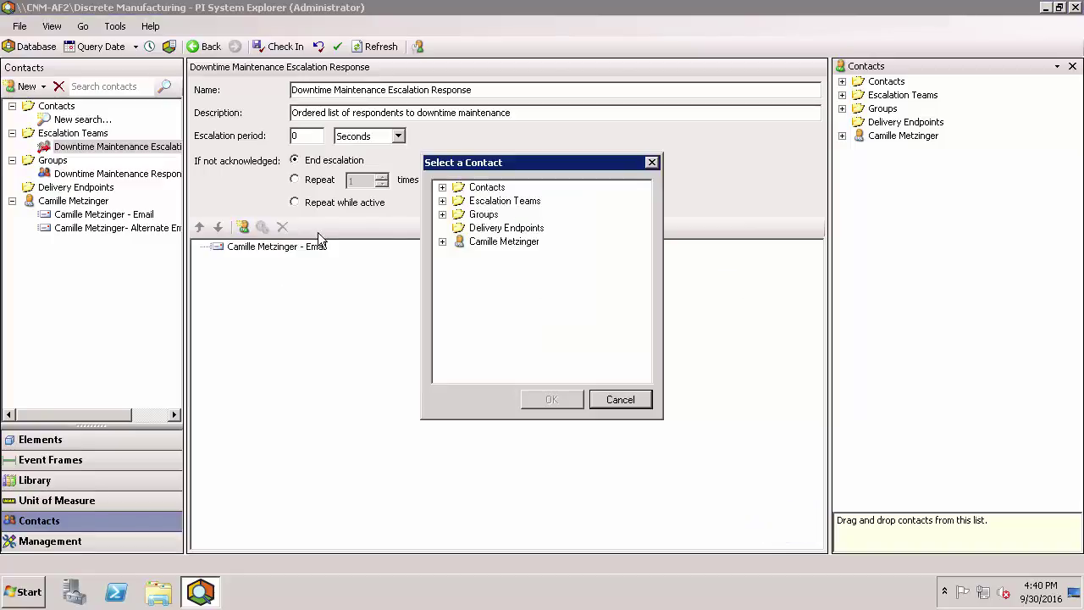
left_click(442, 187)
double_click(500, 201)
type("Kelsey H*")
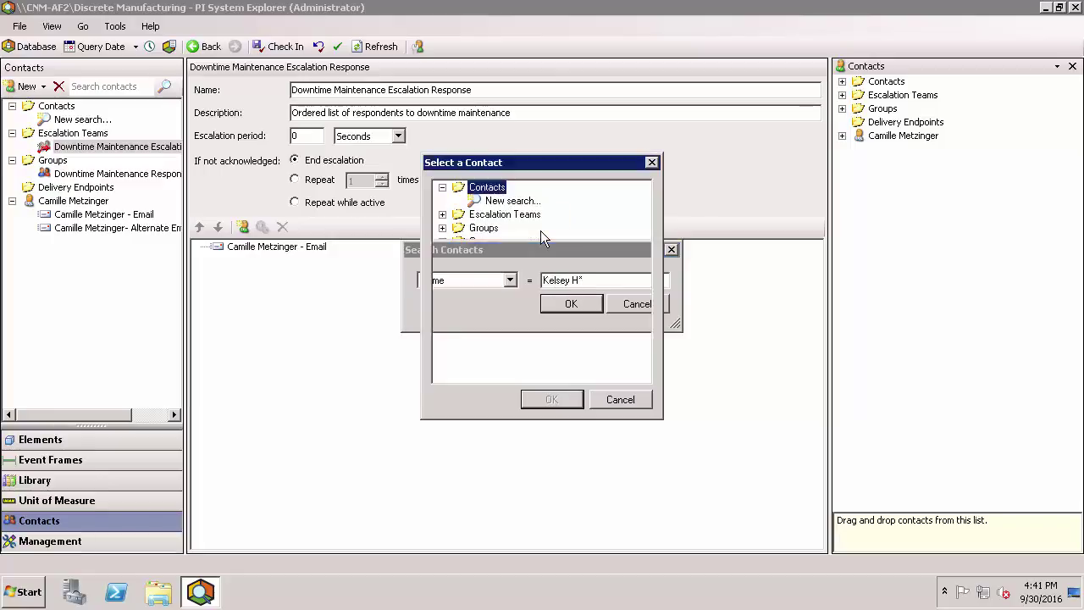
key("Return")
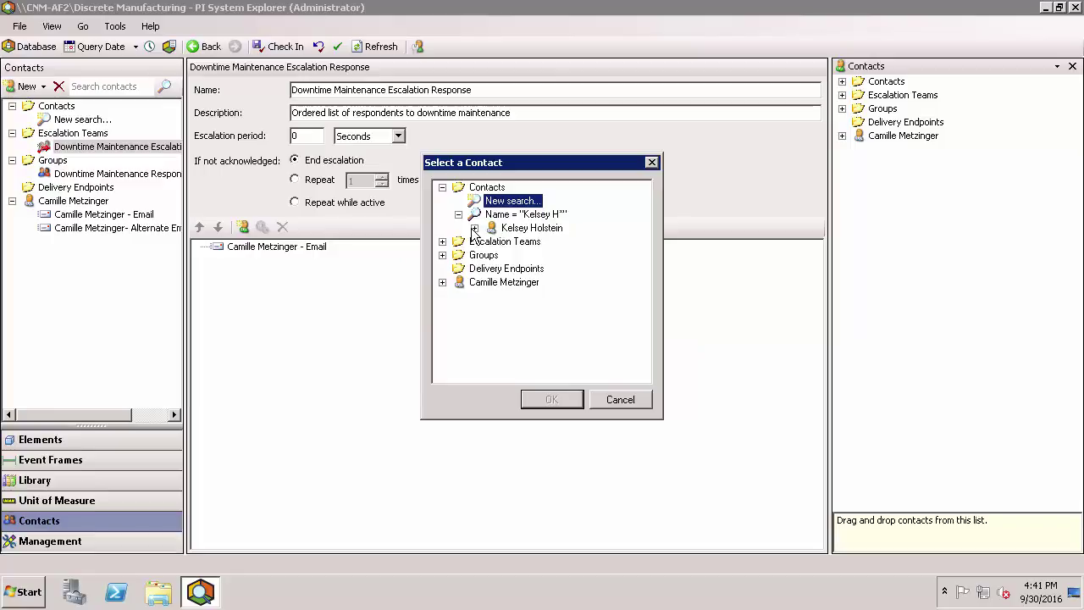
left_click(474, 227)
left_click(549, 242)
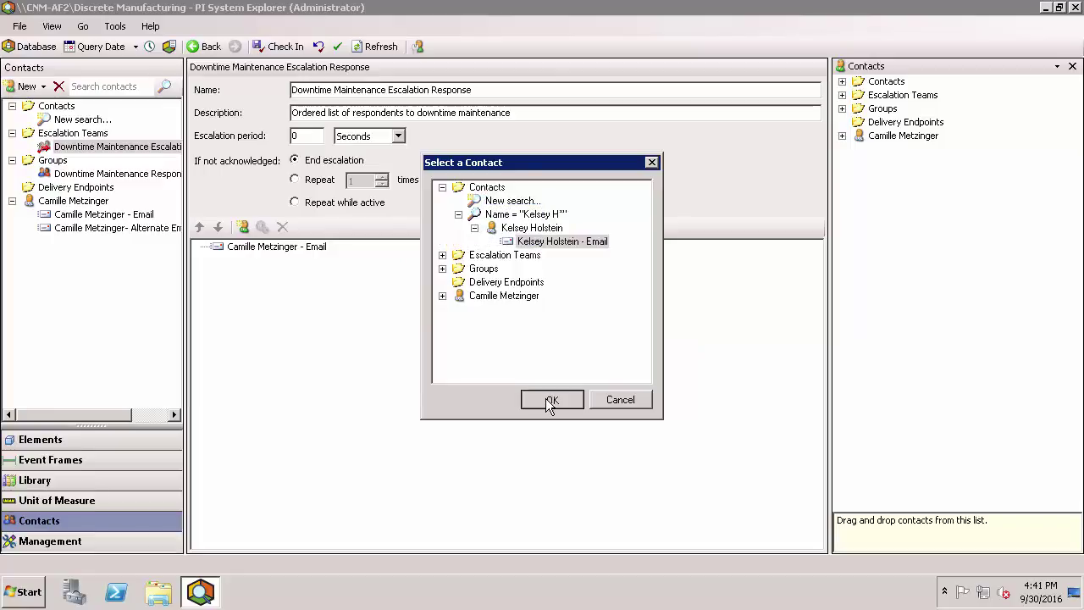
left_click(551, 398)
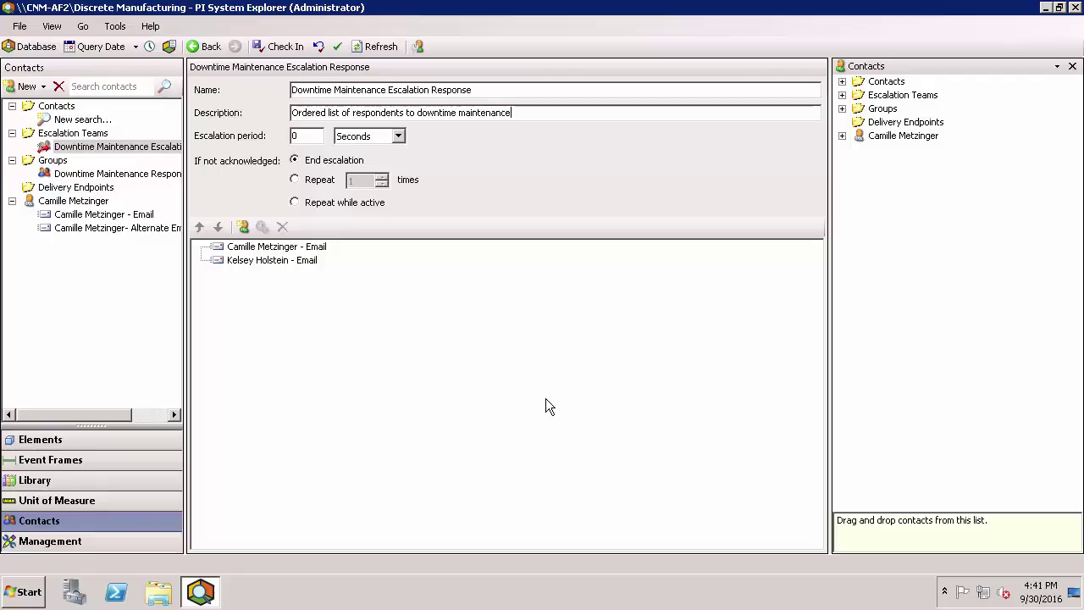
left_click(259, 261)
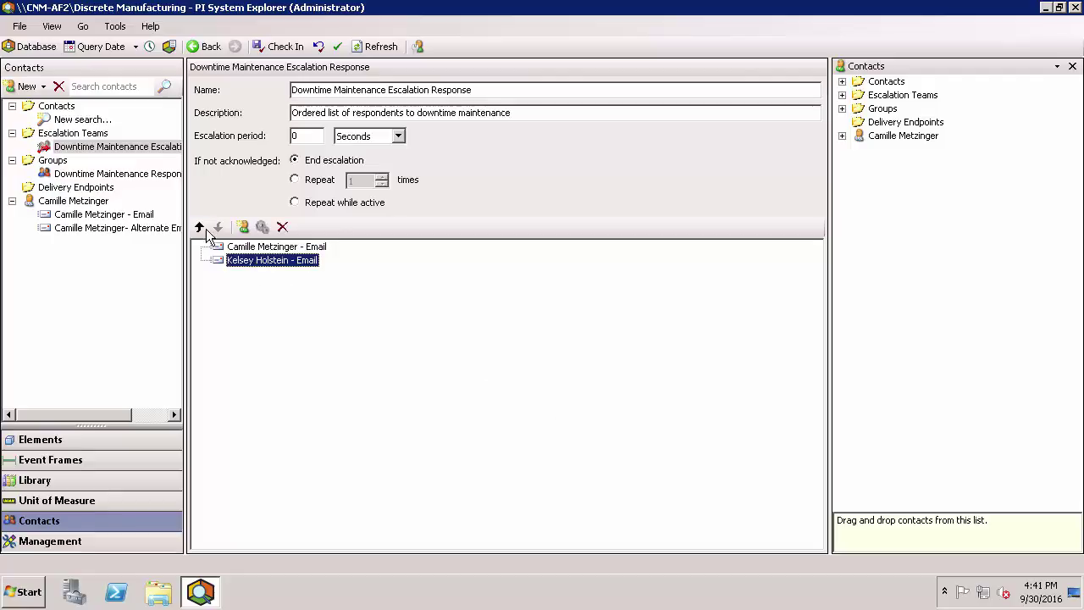
left_click(290, 248)
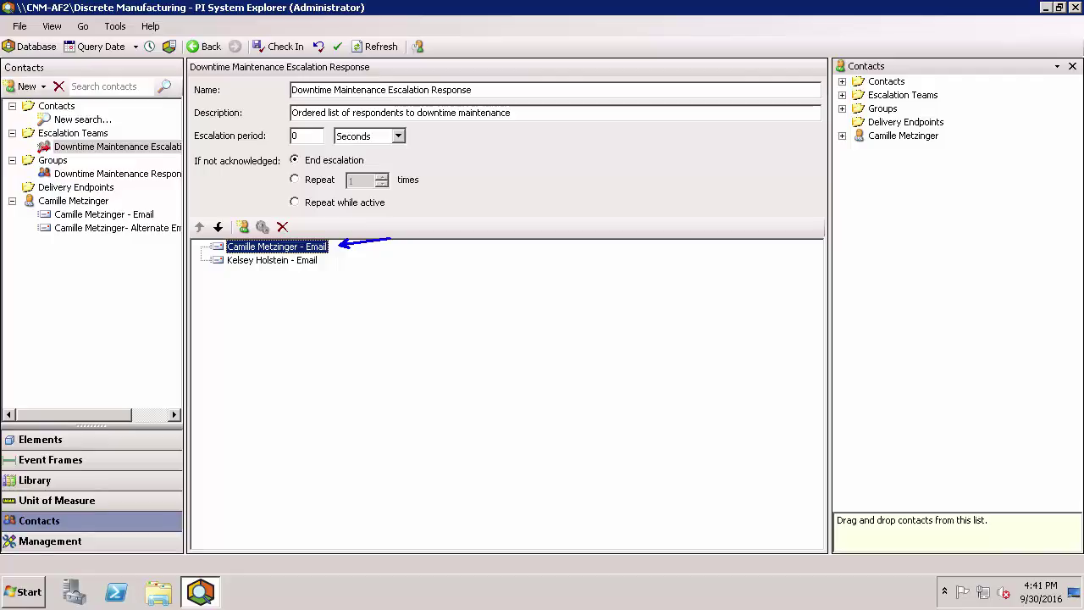
left_click_drag(330, 259, 371, 260)
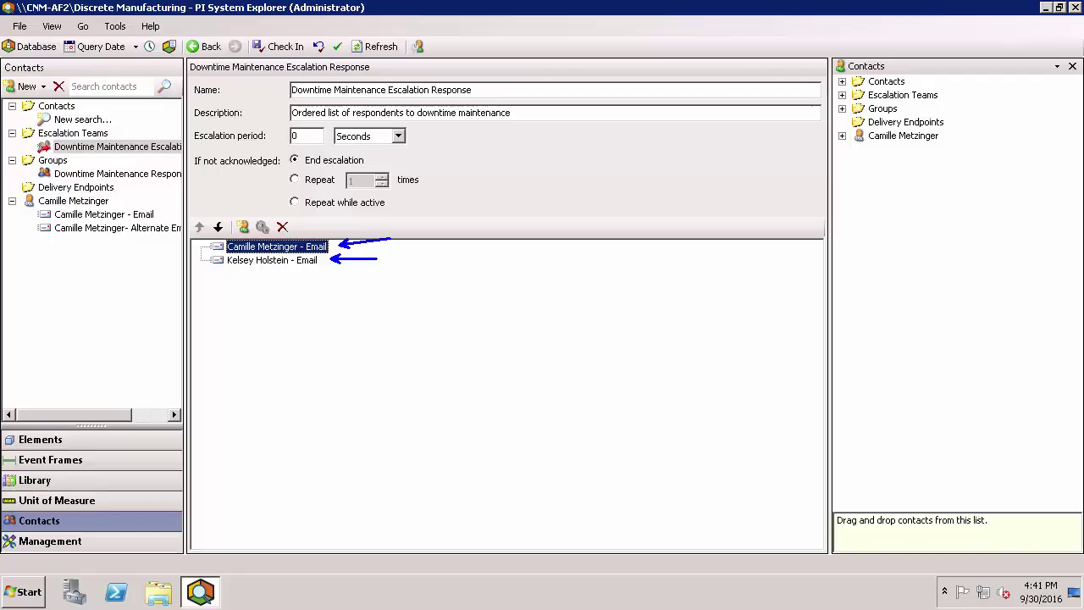
left_click_drag(193, 124, 418, 147)
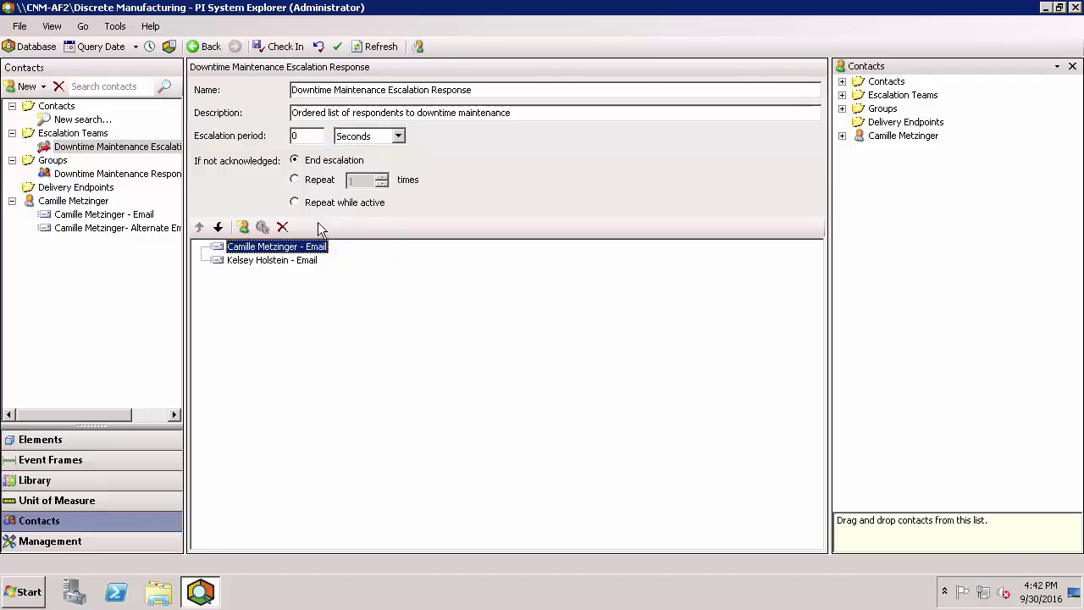
Set the escalation period to 15 Minutes
double_click(301, 136)
type("15")
left_click(398, 137)
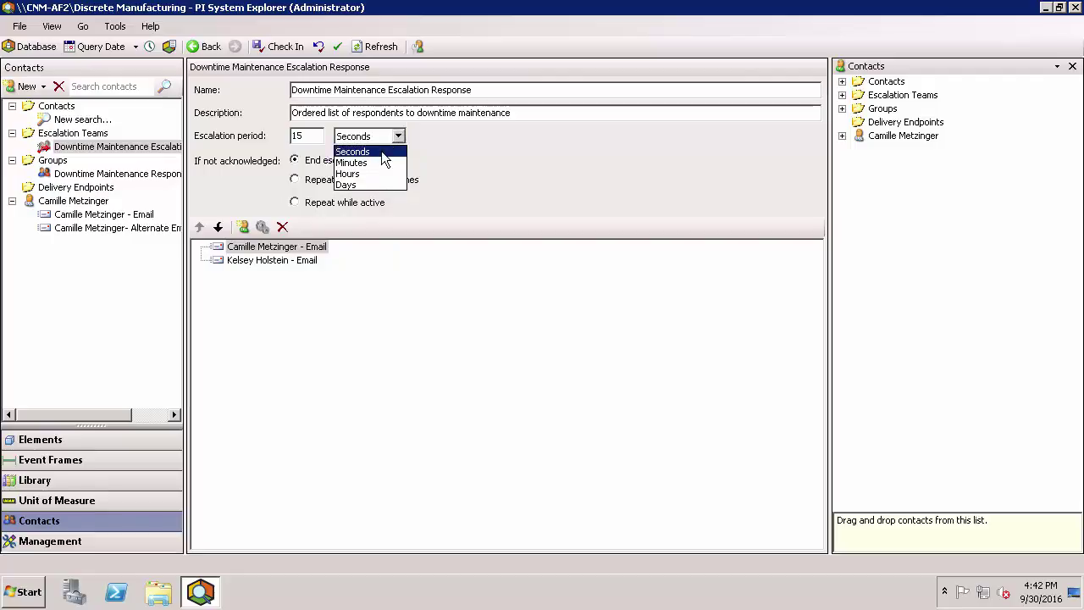
left_click(375, 163)
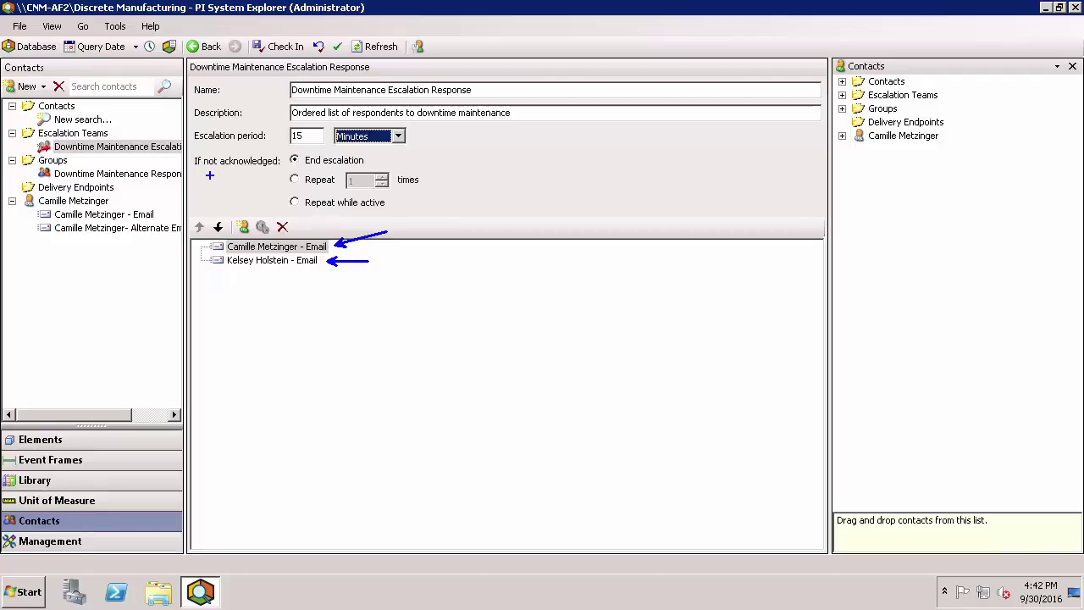
left_click_drag(192, 146, 418, 215)
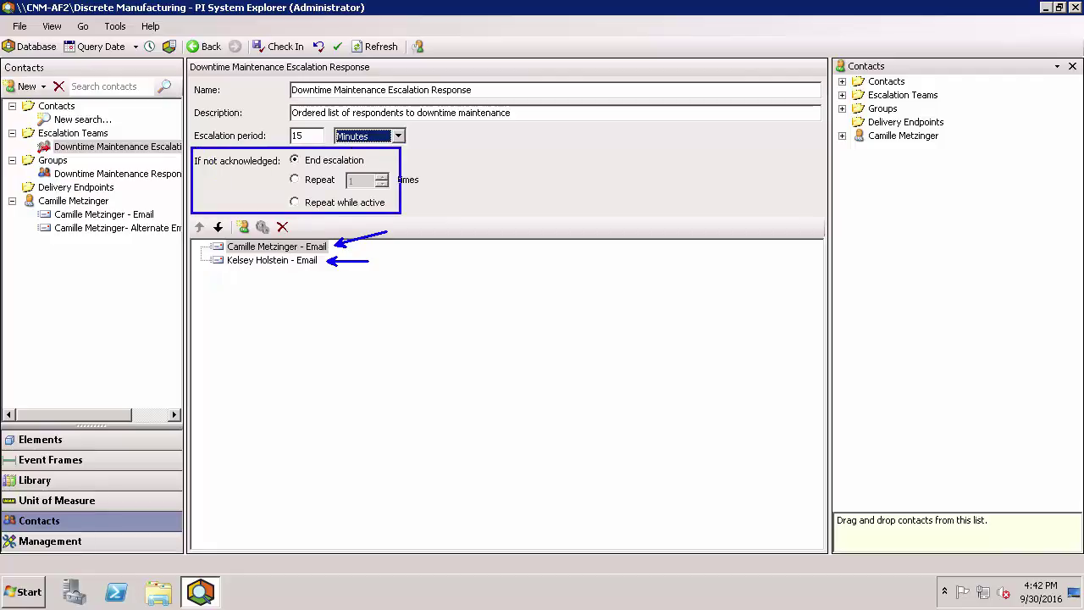
left_click_drag(418, 215, 432, 215)
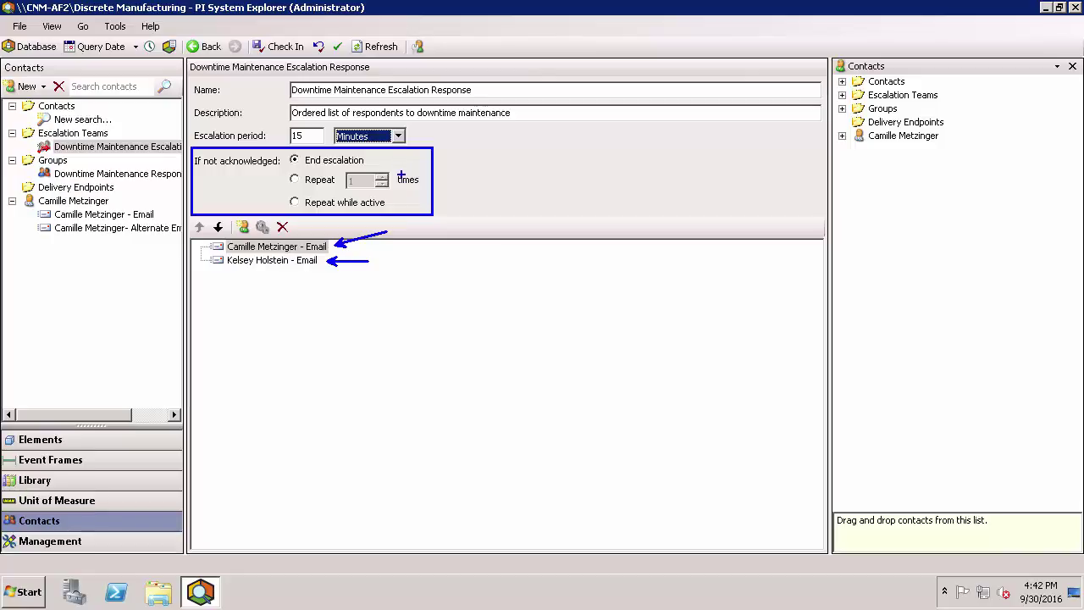
mouse_move(401, 175)
left_mouse_down()
mouse_move(441, 175)
mouse_move(445, 201)
left_mouse_up()
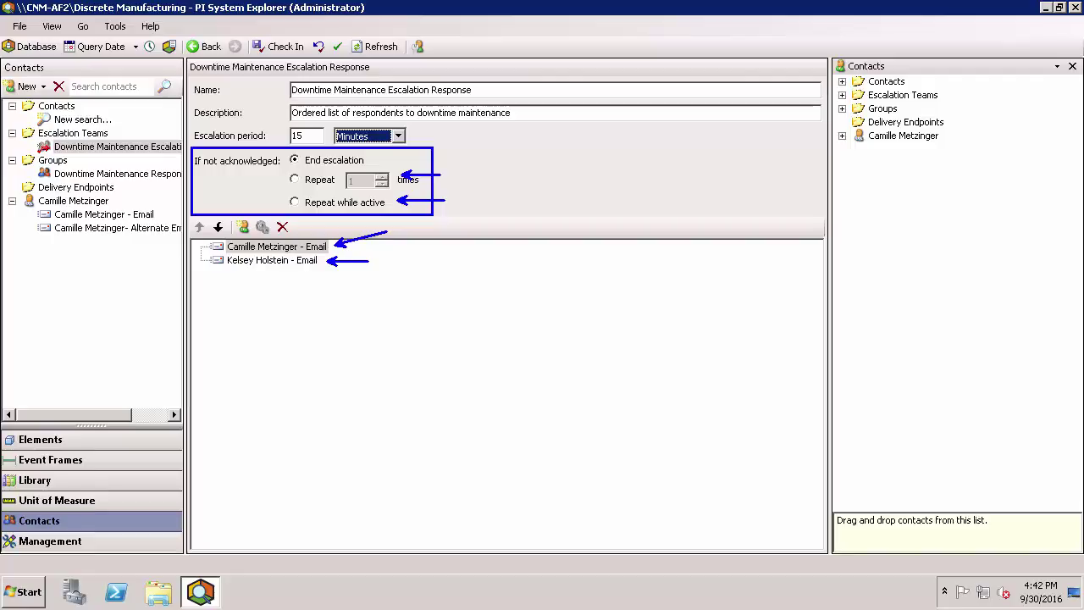
Set the escalation team to repeat while active, then check in the changes
left_click(296, 204)
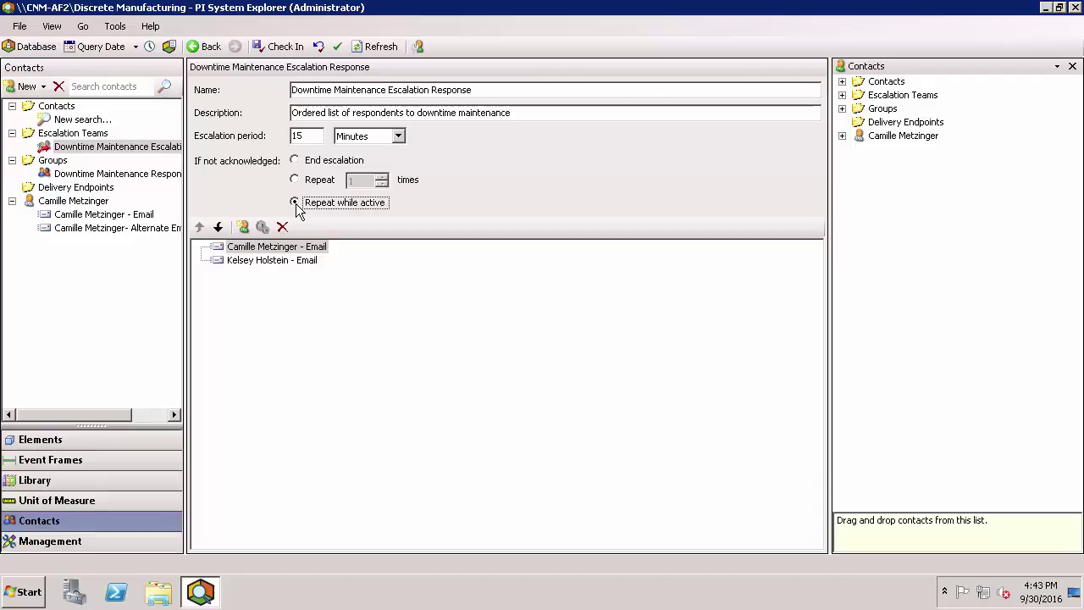
left_click(265, 49)
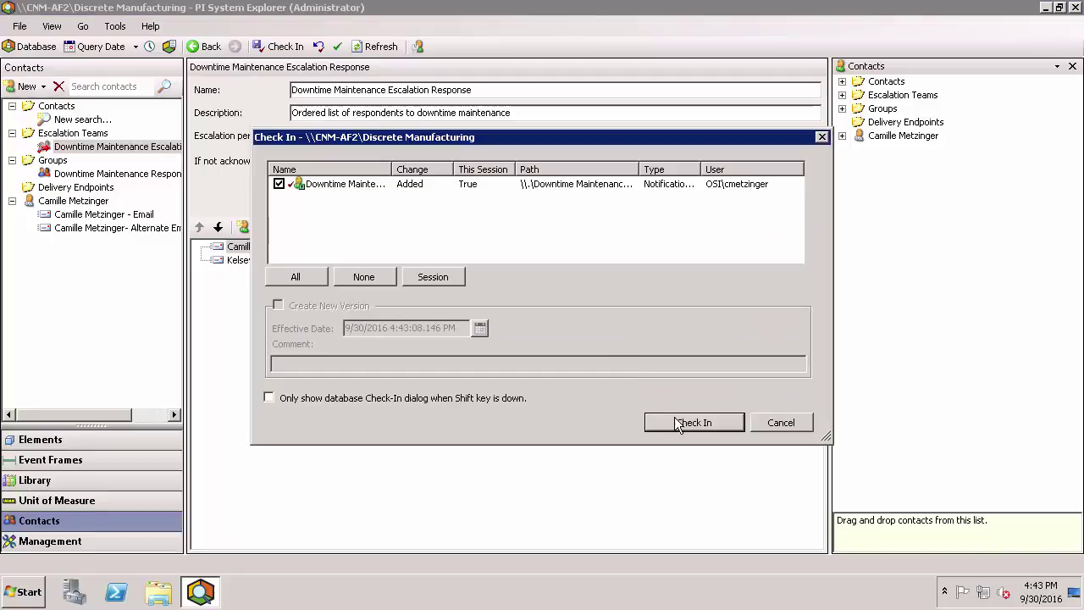
left_click(675, 420)
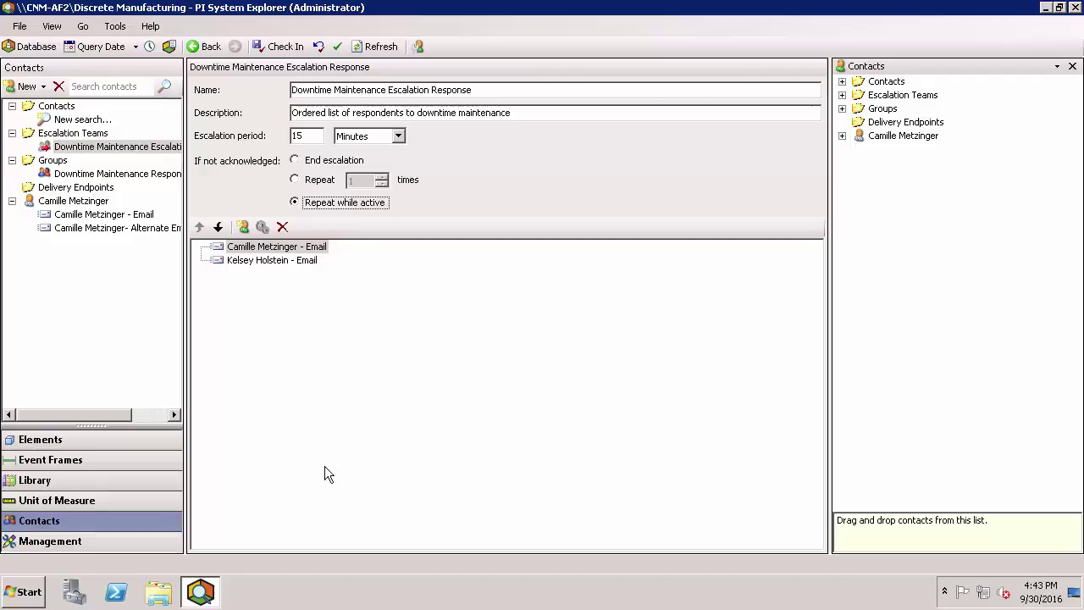
Add the Downtime Maintenance Response group to the Equipment notification rule's subscriptions
left_click(132, 481)
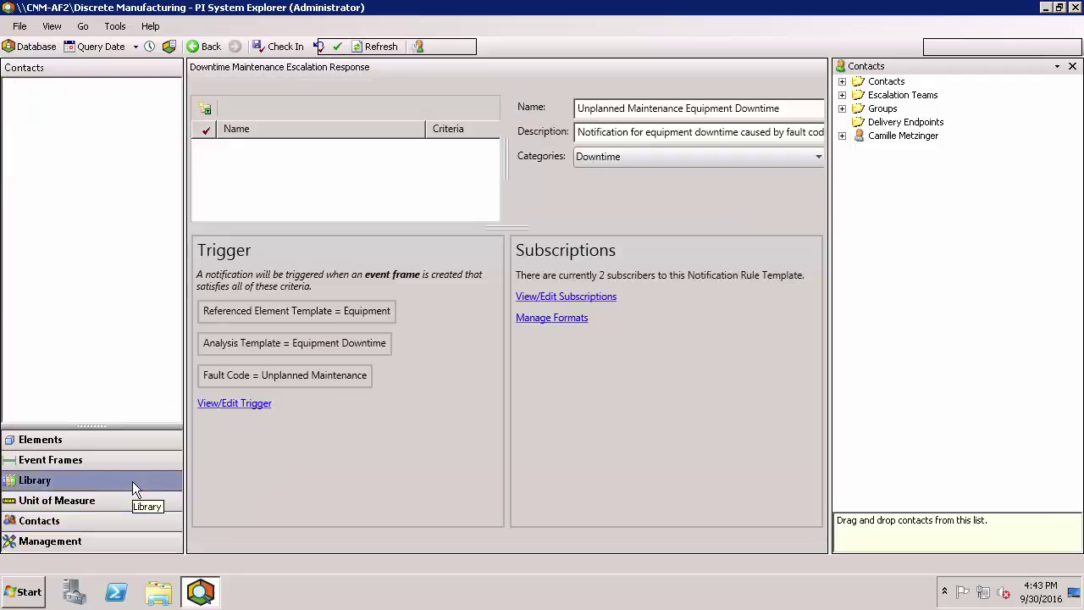
left_click(584, 298)
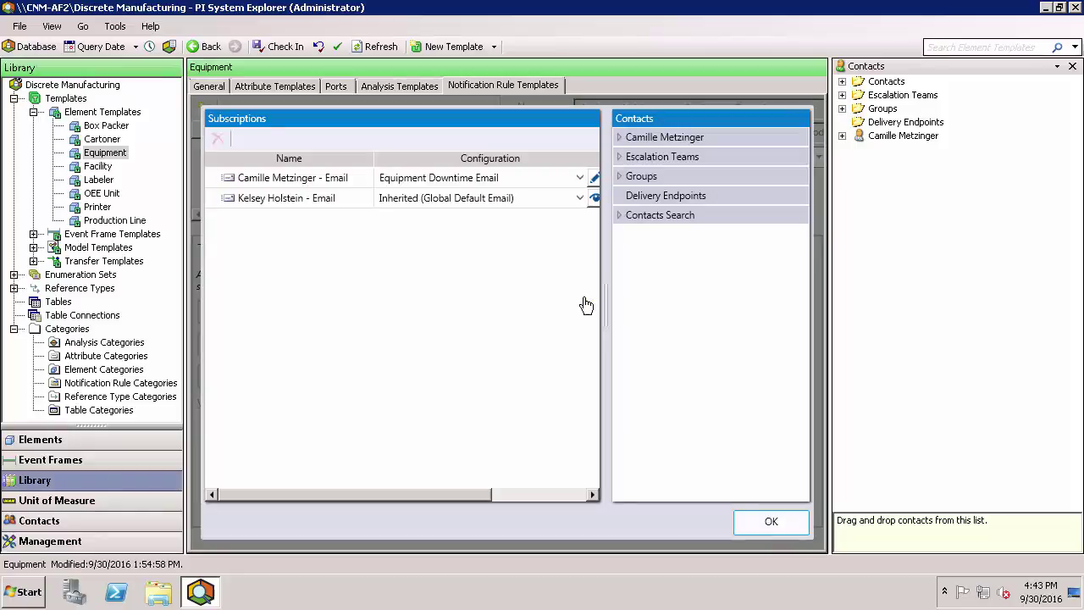
left_click(619, 157)
left_click(619, 196)
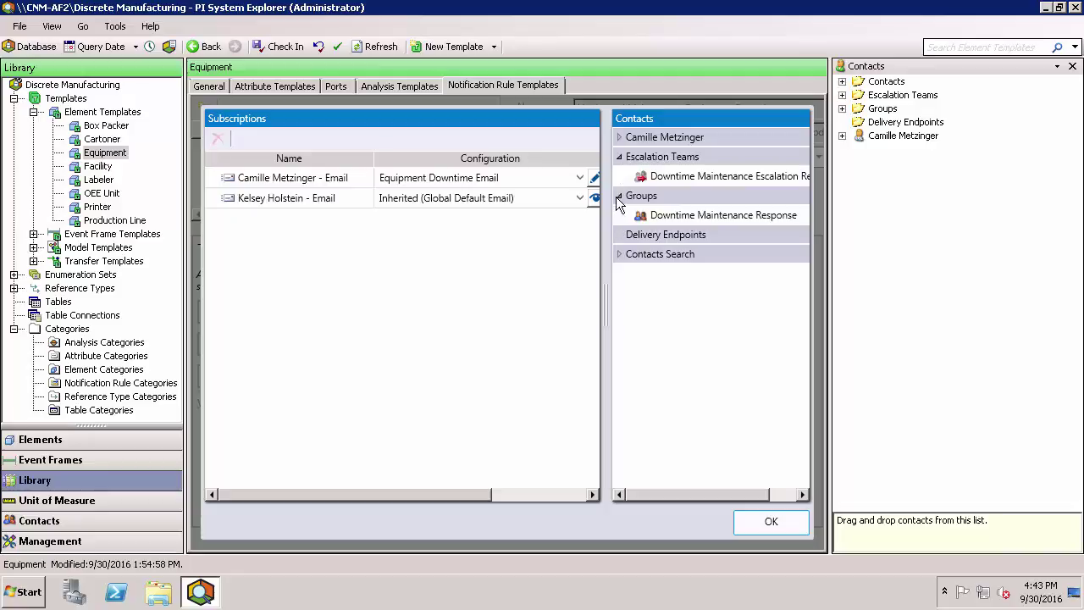
left_click_drag(669, 215, 539, 233)
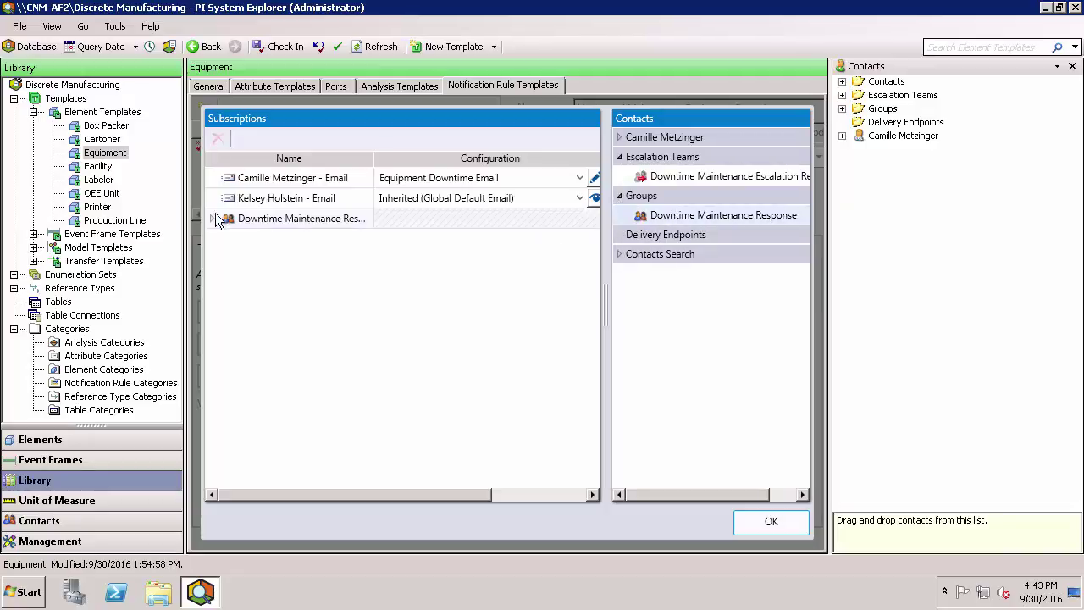
left_click(211, 219)
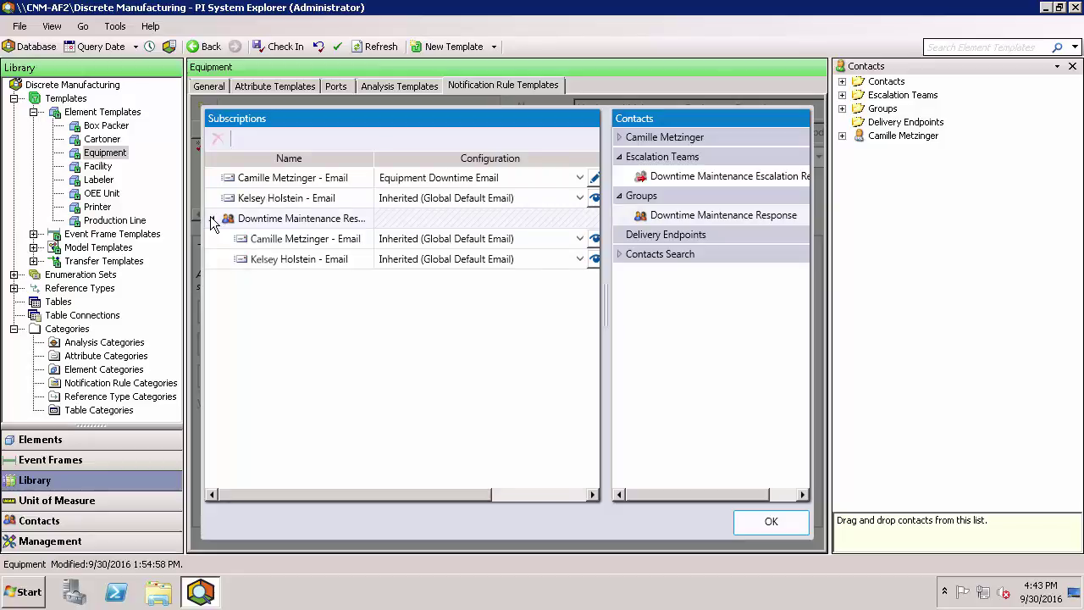
left_click(513, 239)
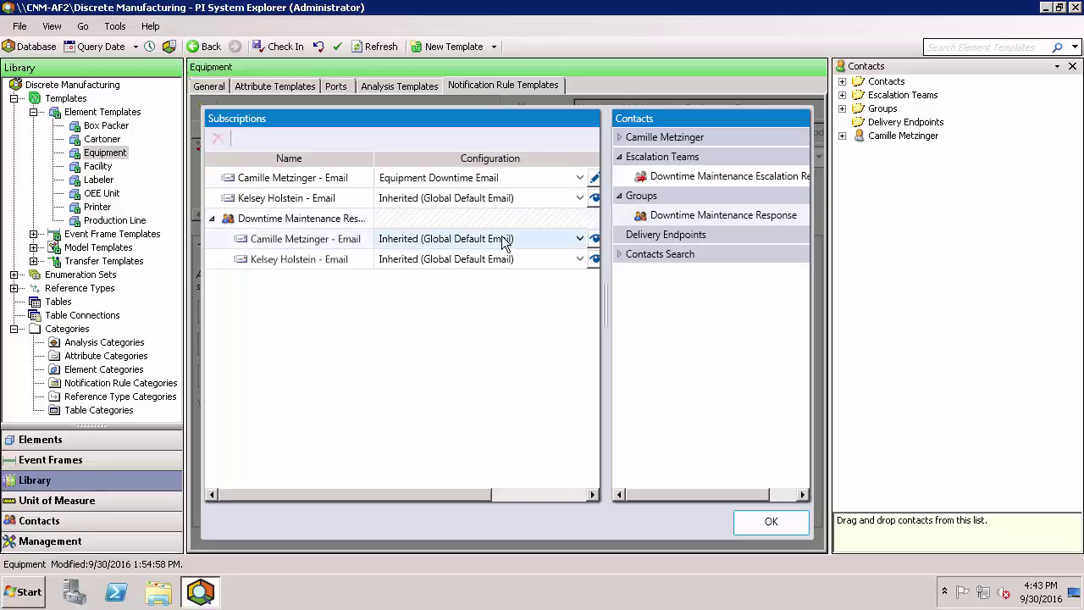
left_click(529, 239)
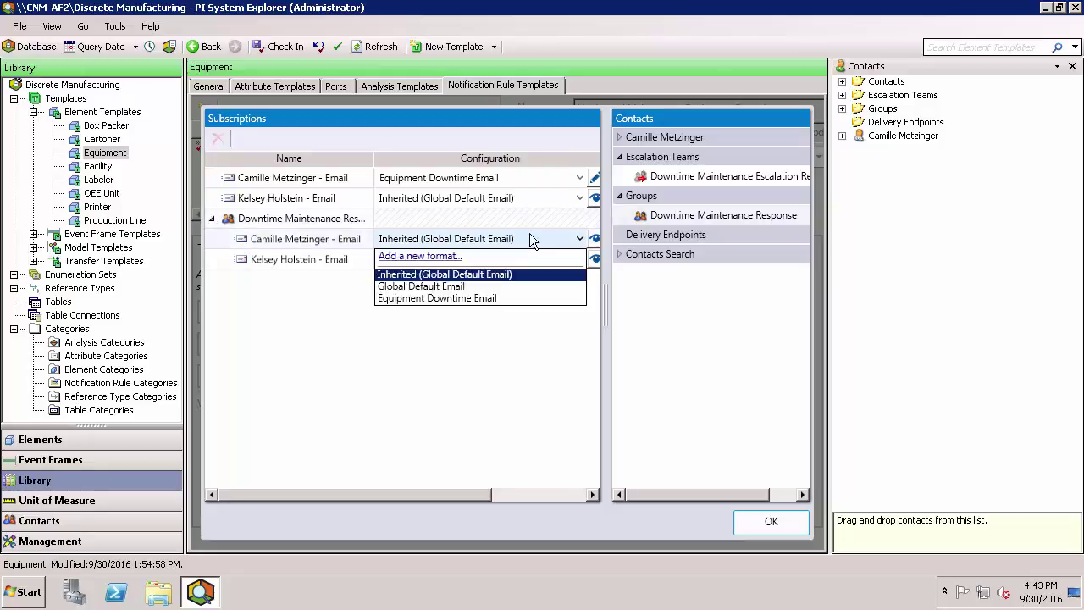
left_click(417, 371)
left_click_drag(402, 500, 491, 500)
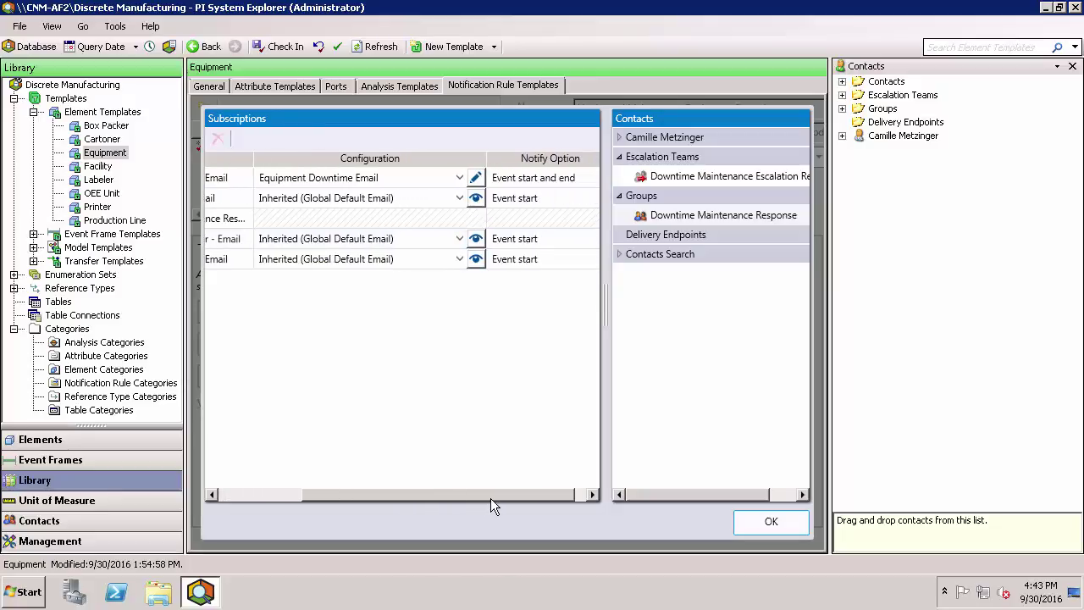